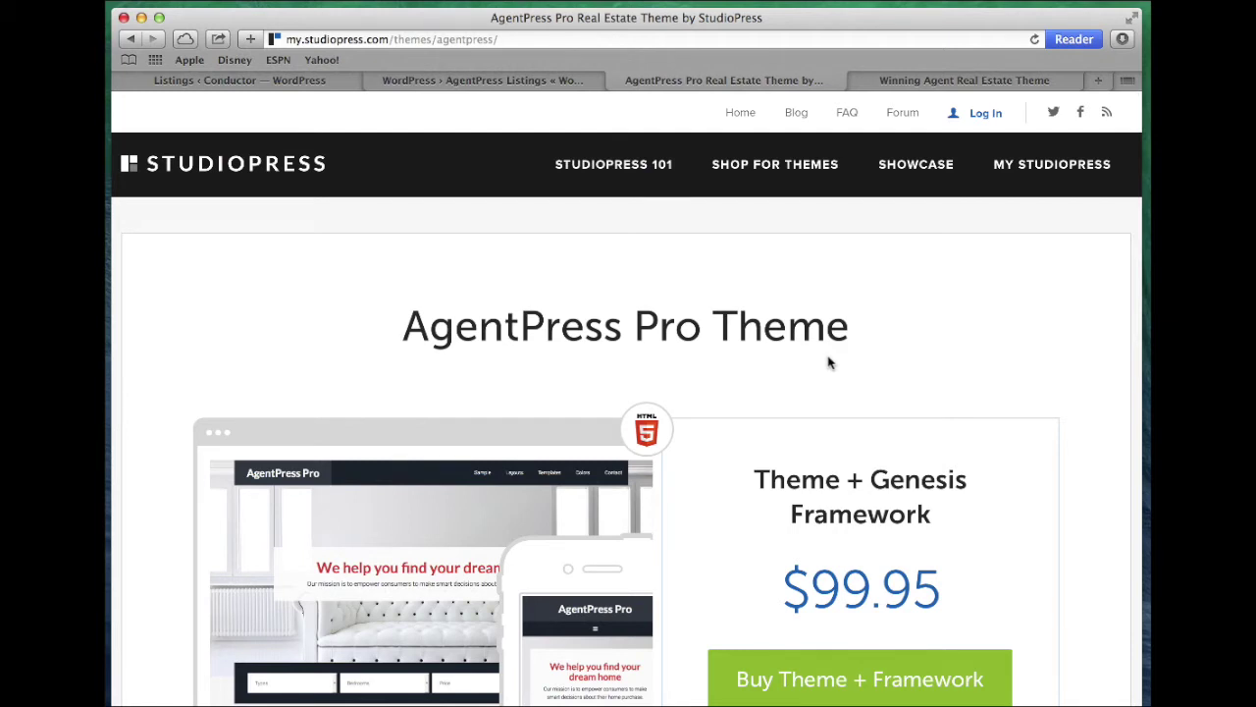
Browse the Winning Agent theme page, then return to the Conductor Listings admin screen.
{"action": "scroll", "coordinate": [827, 363], "scroll_direction": "down", "scroll_amount": 1}
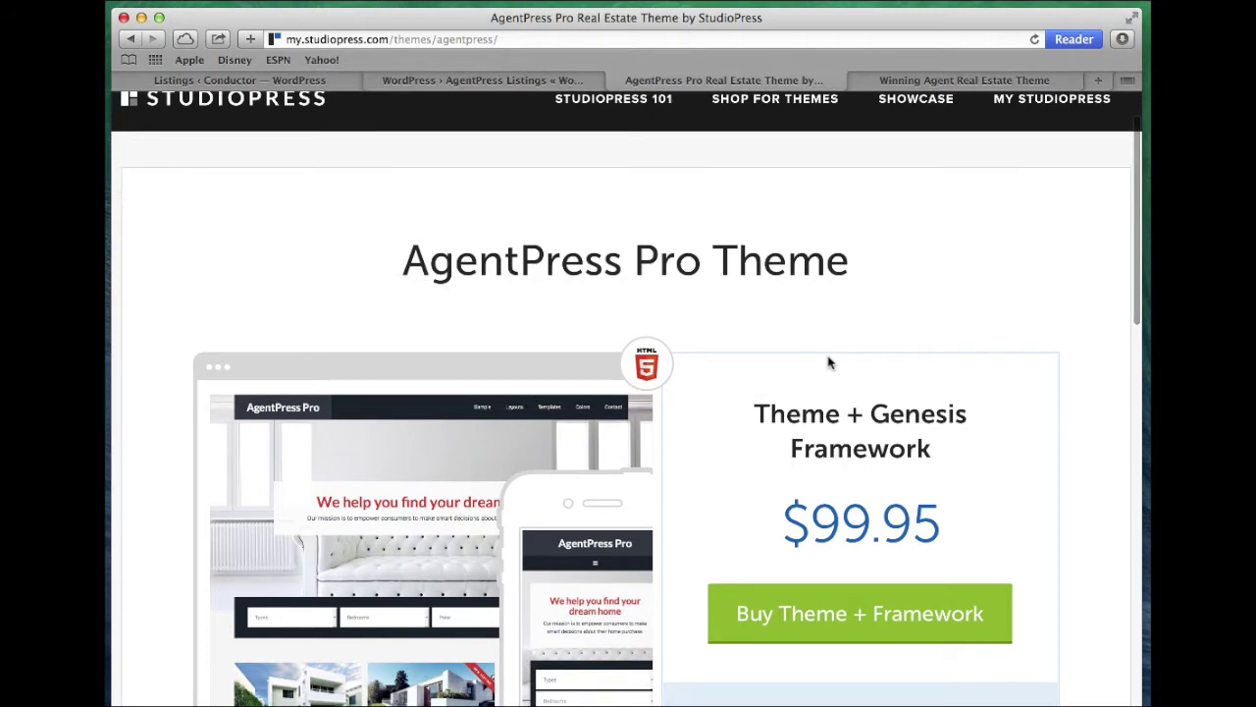
{"action": "scroll", "coordinate": [827, 363], "scroll_direction": "up", "scroll_amount": 1}
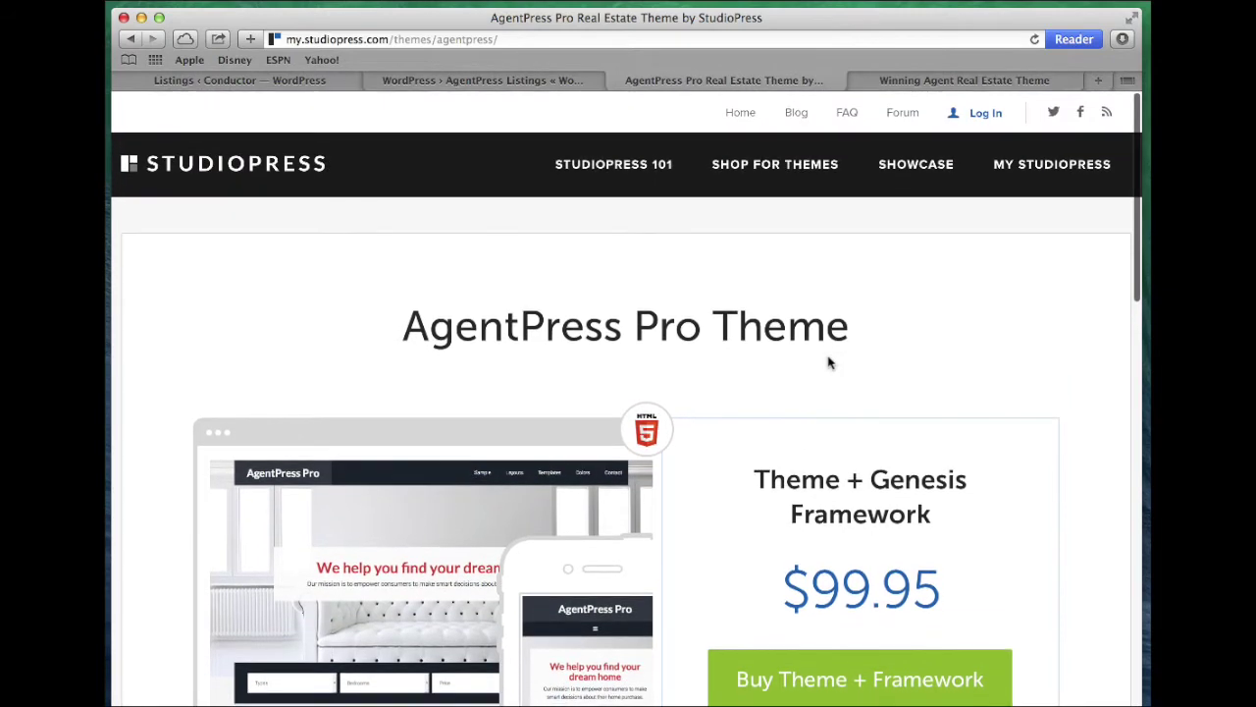
{"action": "left_click", "coordinate": [952, 80]}
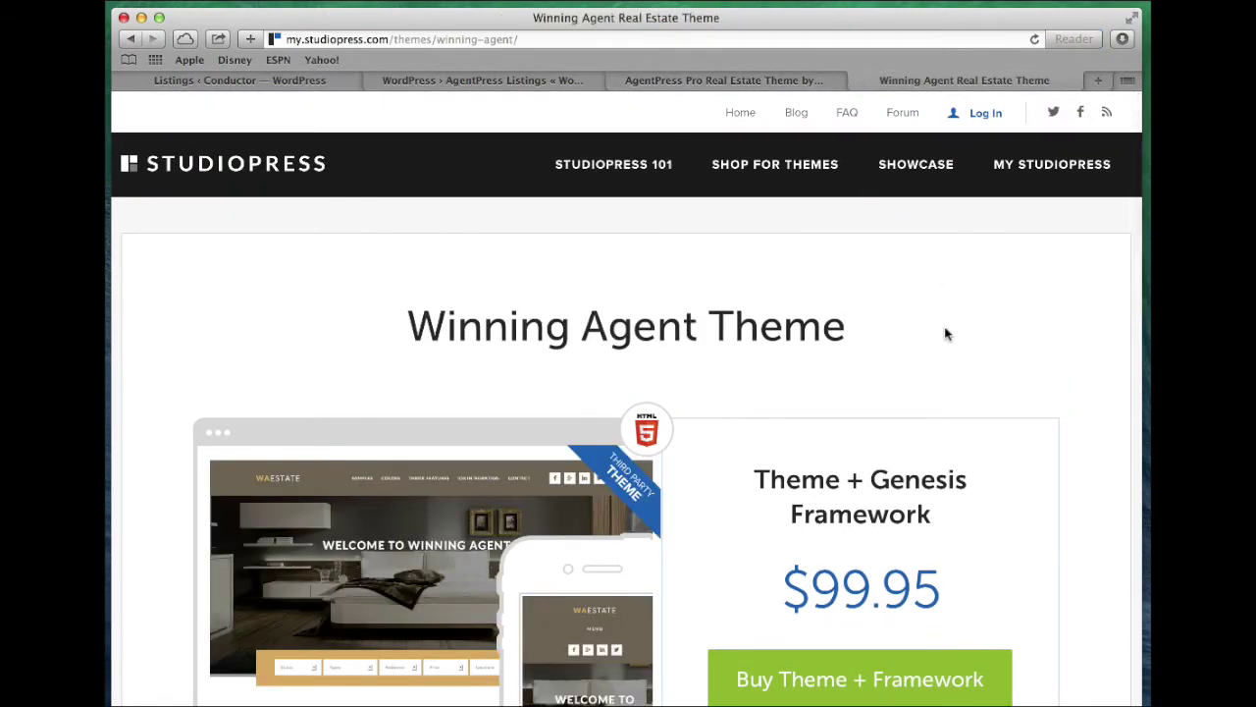
{"action": "scroll", "coordinate": [945, 334], "scroll_direction": "down", "scroll_amount": 1}
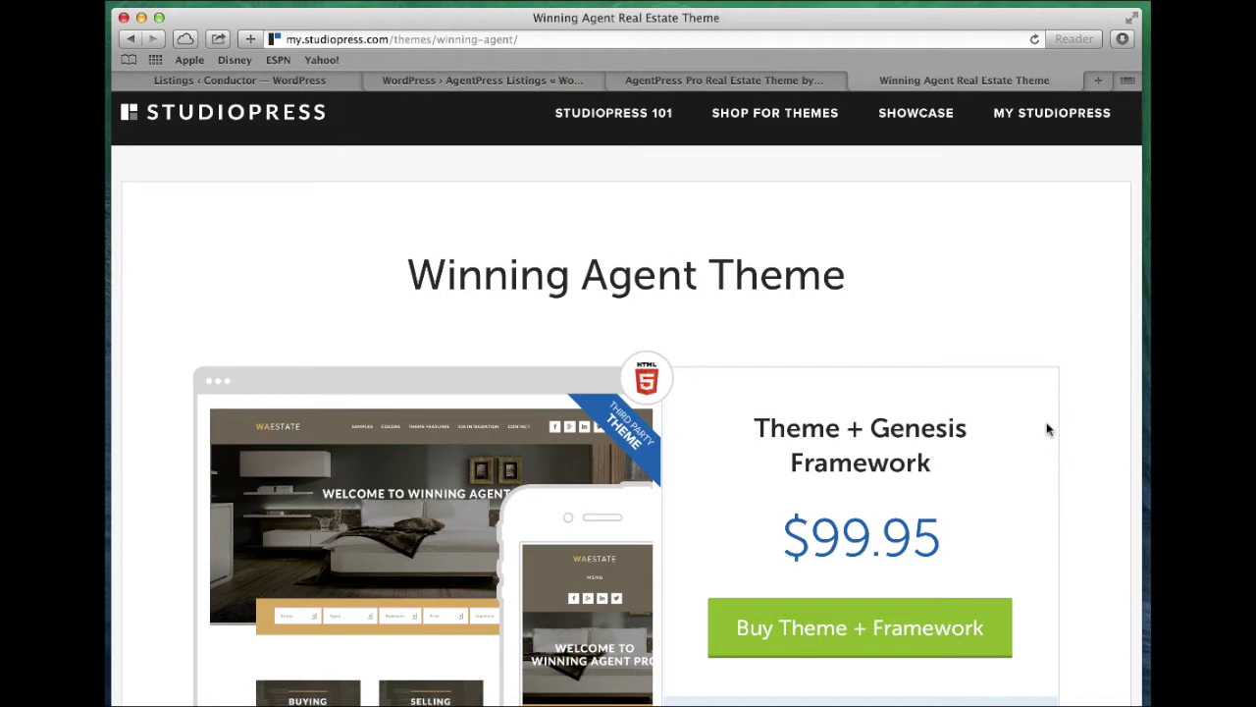
{"action": "key", "text": "ctrl+Tab"}
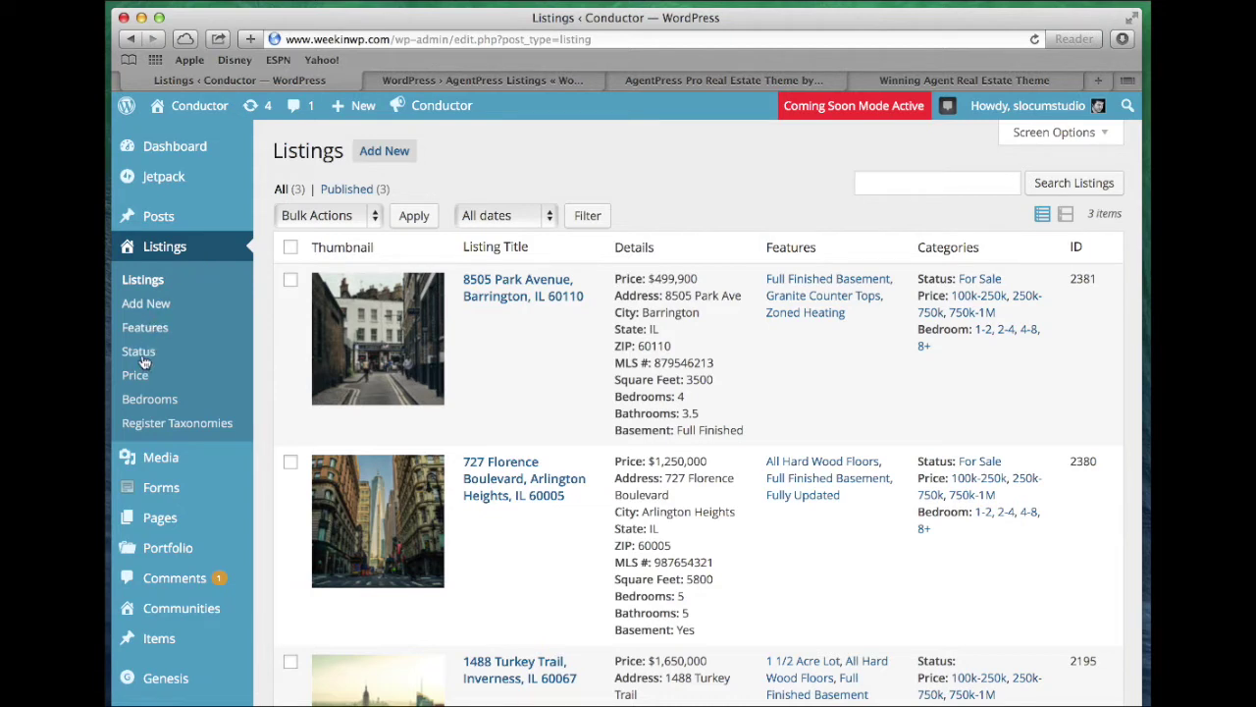
Review the registered listing taxonomies and the terms of the Bedrooms taxonomy.
{"action": "left_click", "coordinate": [147, 422]}
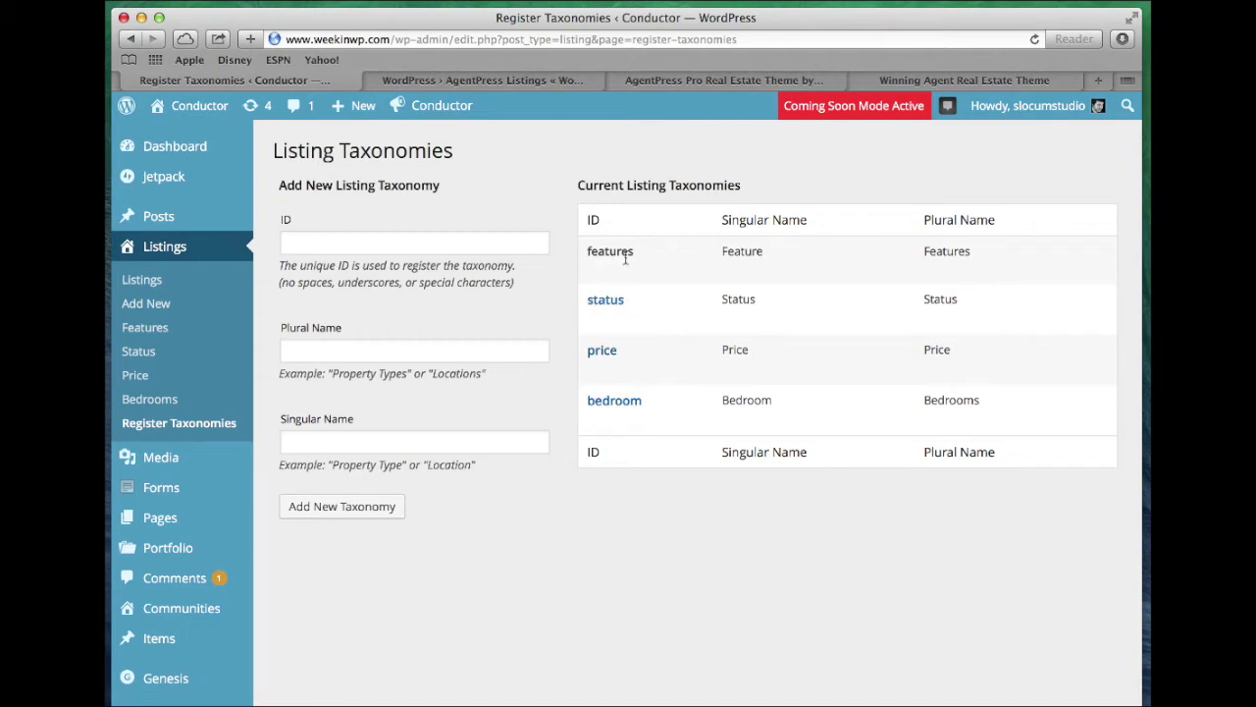
{"action": "left_click", "coordinate": [614, 399]}
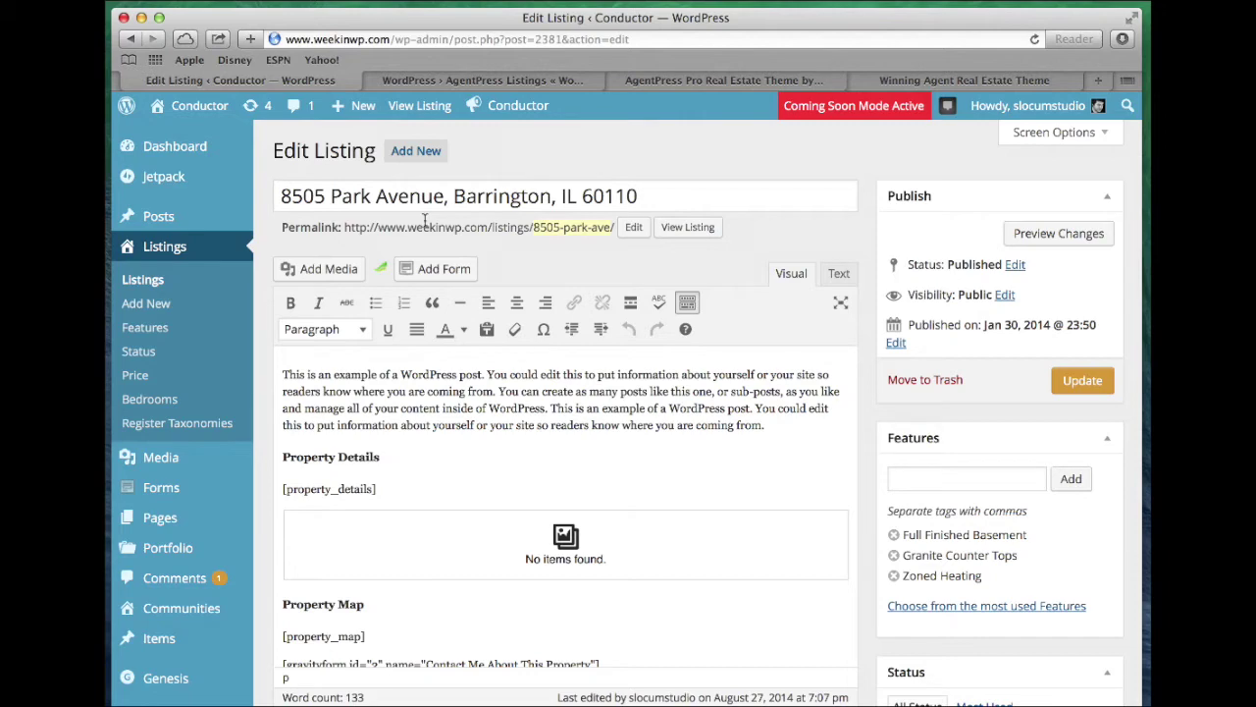
{"action": "scroll", "coordinate": [496, 485], "scroll_direction": "down", "scroll_amount": 2}
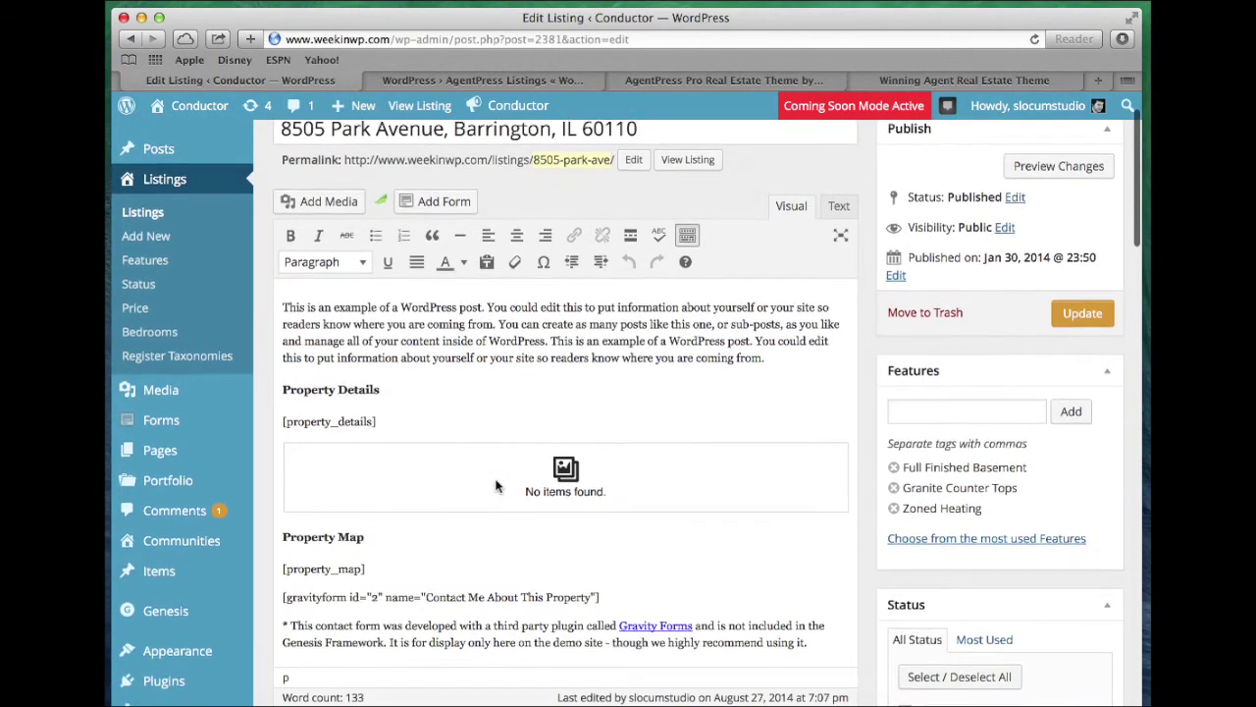
{"action": "scroll", "coordinate": [495, 484], "scroll_direction": "down", "scroll_amount": 2}
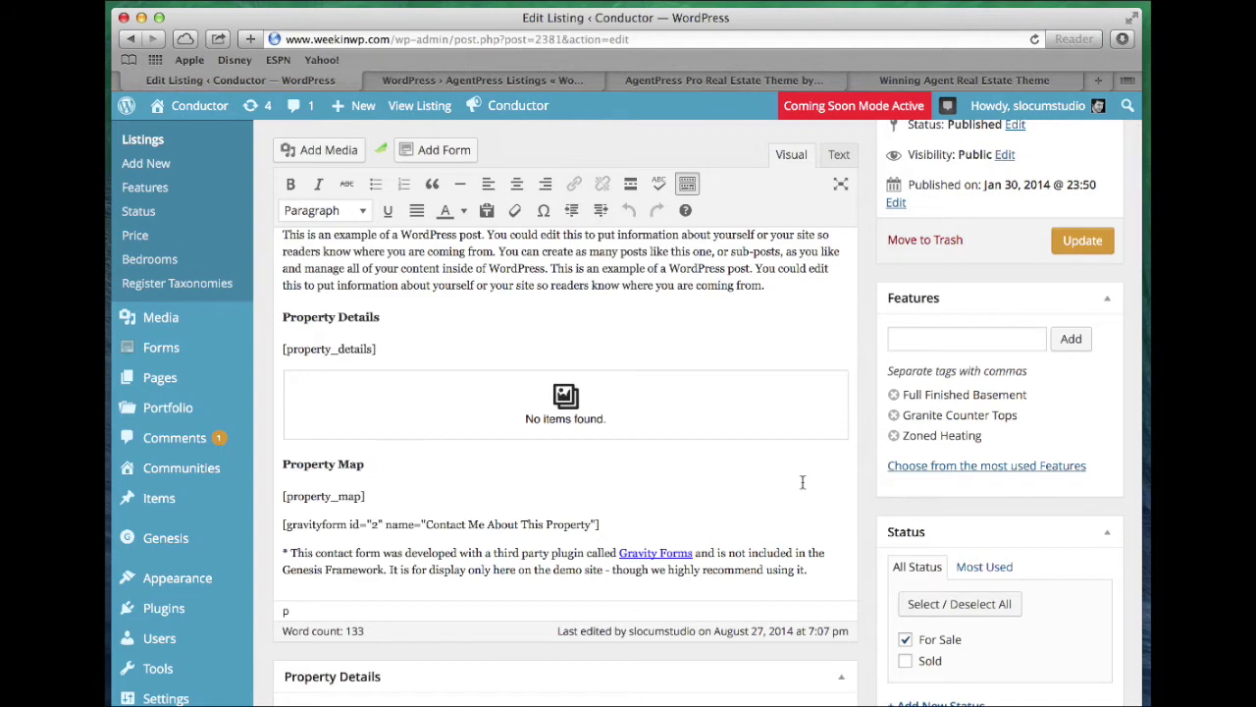
{"action": "scroll", "coordinate": [867, 491], "scroll_direction": "down", "scroll_amount": 2}
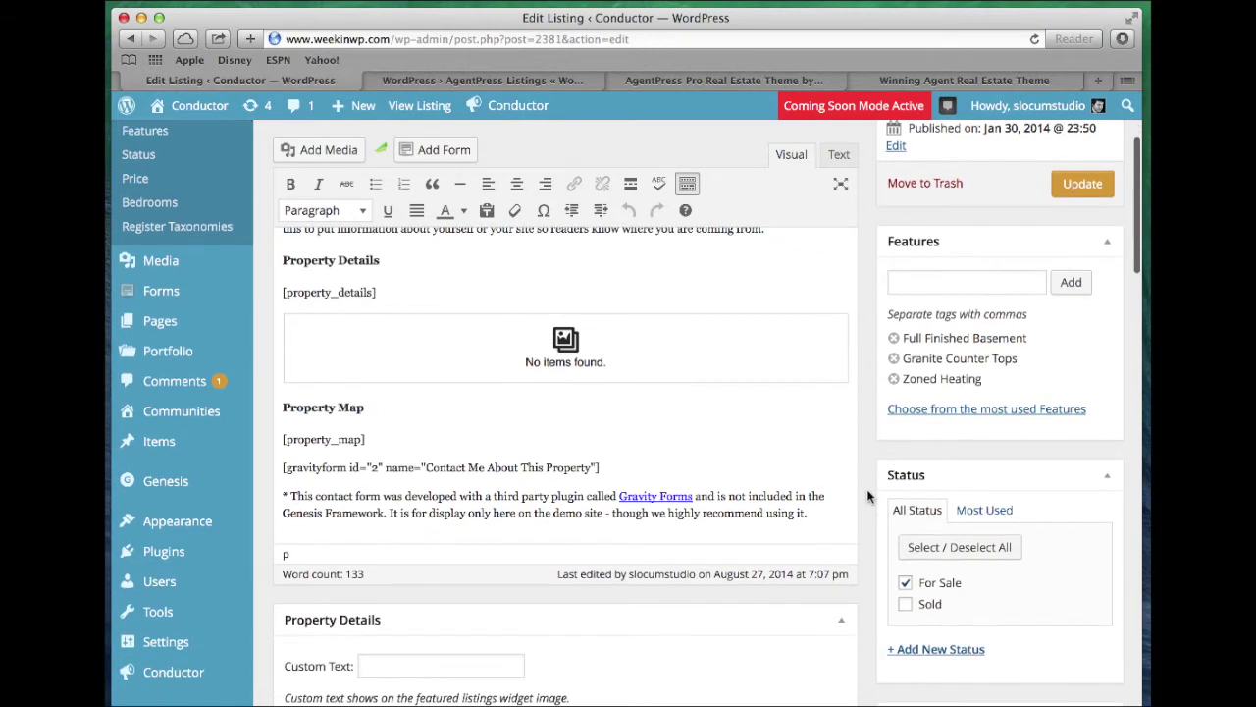
{"action": "scroll", "coordinate": [868, 497], "scroll_direction": "down", "scroll_amount": 7}
{"action": "scroll", "coordinate": [867, 497], "scroll_direction": "down", "scroll_amount": 2}
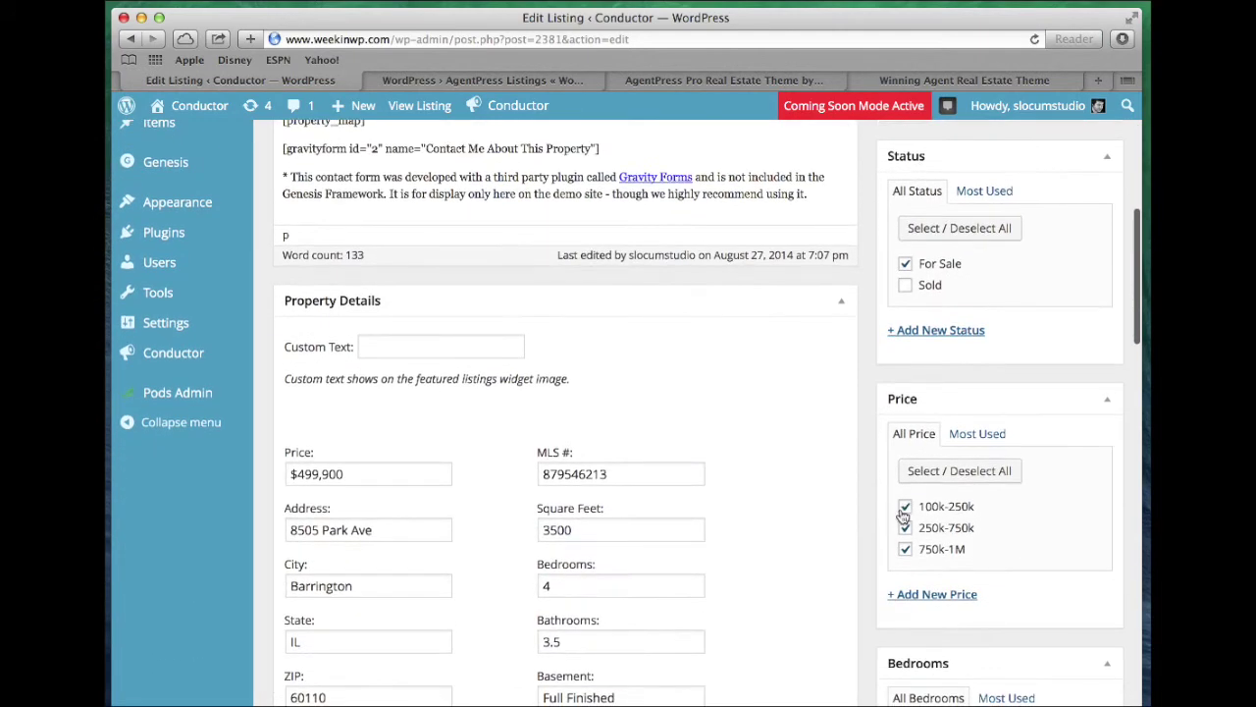
{"action": "scroll", "coordinate": [868, 508], "scroll_direction": "down", "scroll_amount": 2}
{"action": "scroll", "coordinate": [868, 507], "scroll_direction": "down", "scroll_amount": 5}
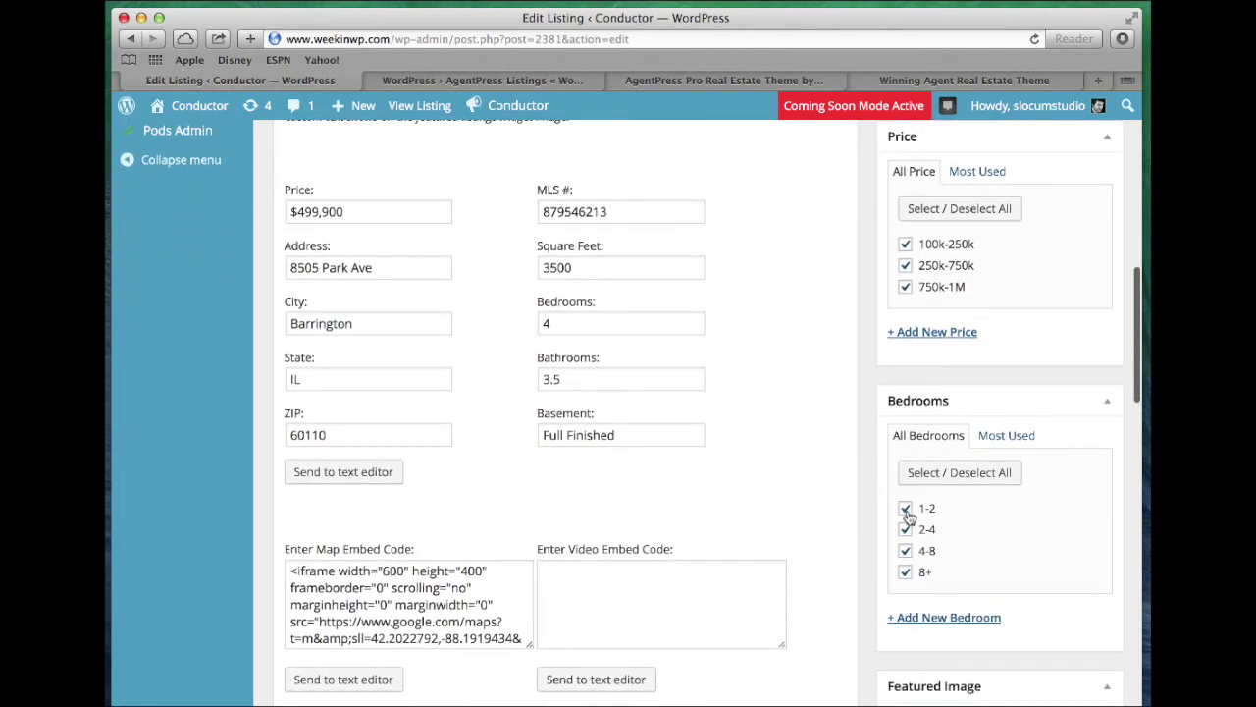
{"action": "left_click", "coordinate": [905, 572]}
{"action": "scroll", "coordinate": [877, 476], "scroll_direction": "up", "scroll_amount": 5}
{"action": "scroll", "coordinate": [903, 393], "scroll_direction": "up", "scroll_amount": 1}
{"action": "scroll", "coordinate": [922, 334], "scroll_direction": "up", "scroll_amount": 3}
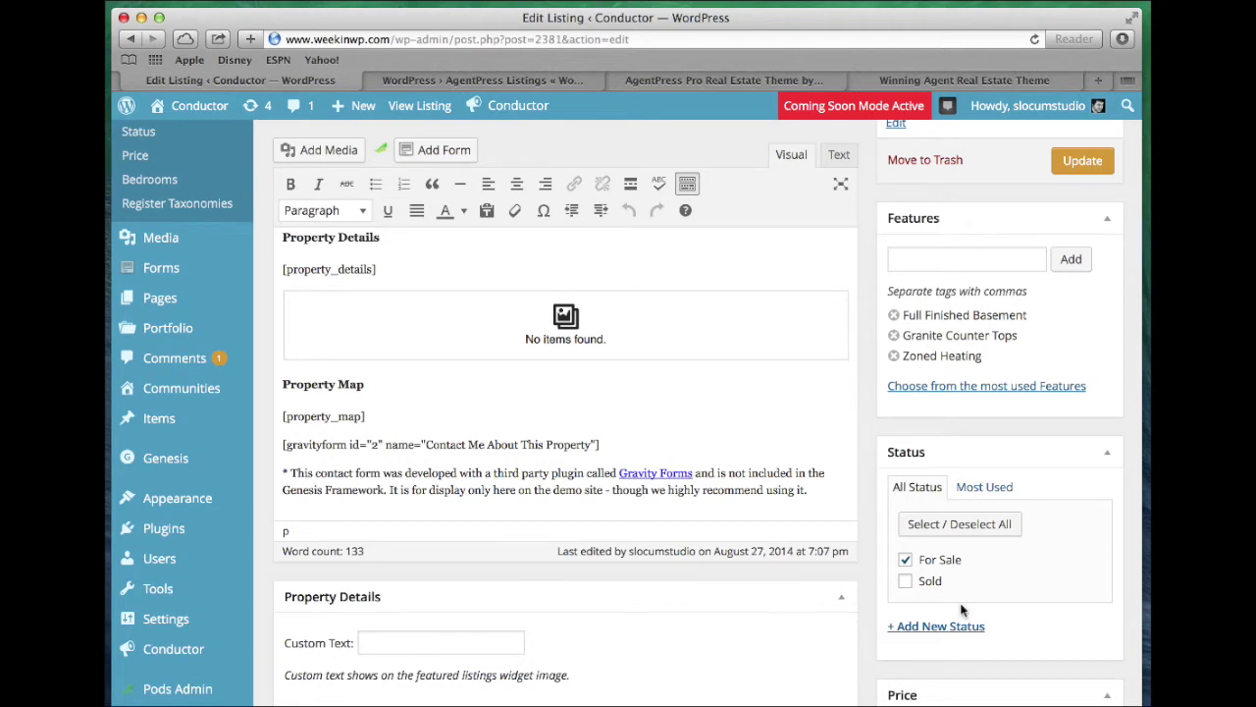
{"action": "scroll", "coordinate": [962, 608], "scroll_direction": "down", "scroll_amount": 5}
{"action": "scroll", "coordinate": [962, 610], "scroll_direction": "up", "scroll_amount": 5}
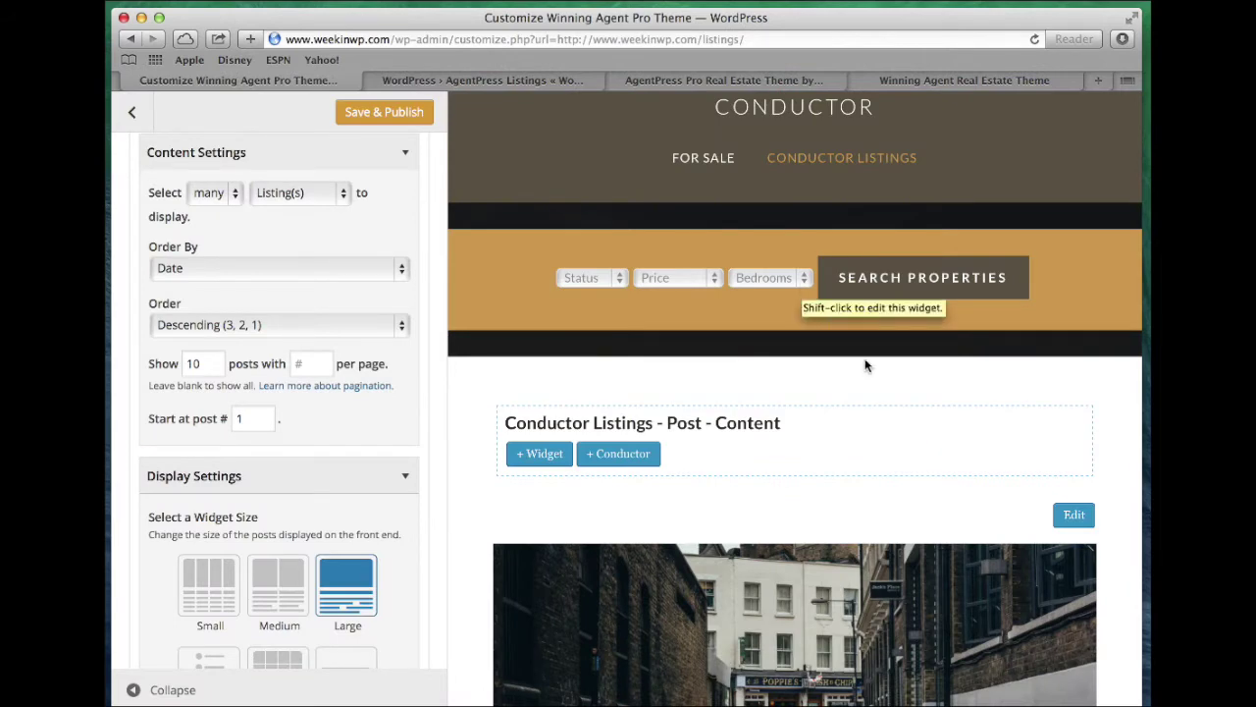
{"action": "scroll", "coordinate": [864, 364], "scroll_direction": "up", "scroll_amount": 1}
{"action": "scroll", "coordinate": [865, 366], "scroll_direction": "down", "scroll_amount": 2}
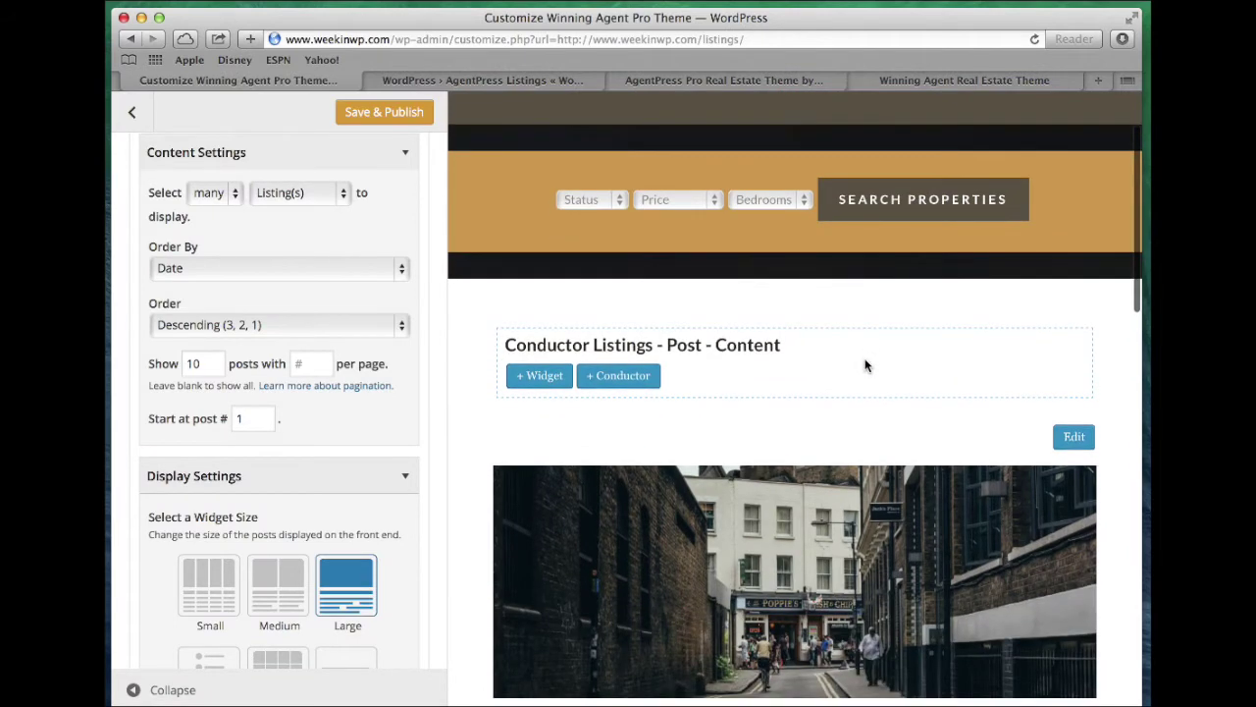
{"action": "scroll", "coordinate": [729, 406], "scroll_direction": "down", "scroll_amount": 5}
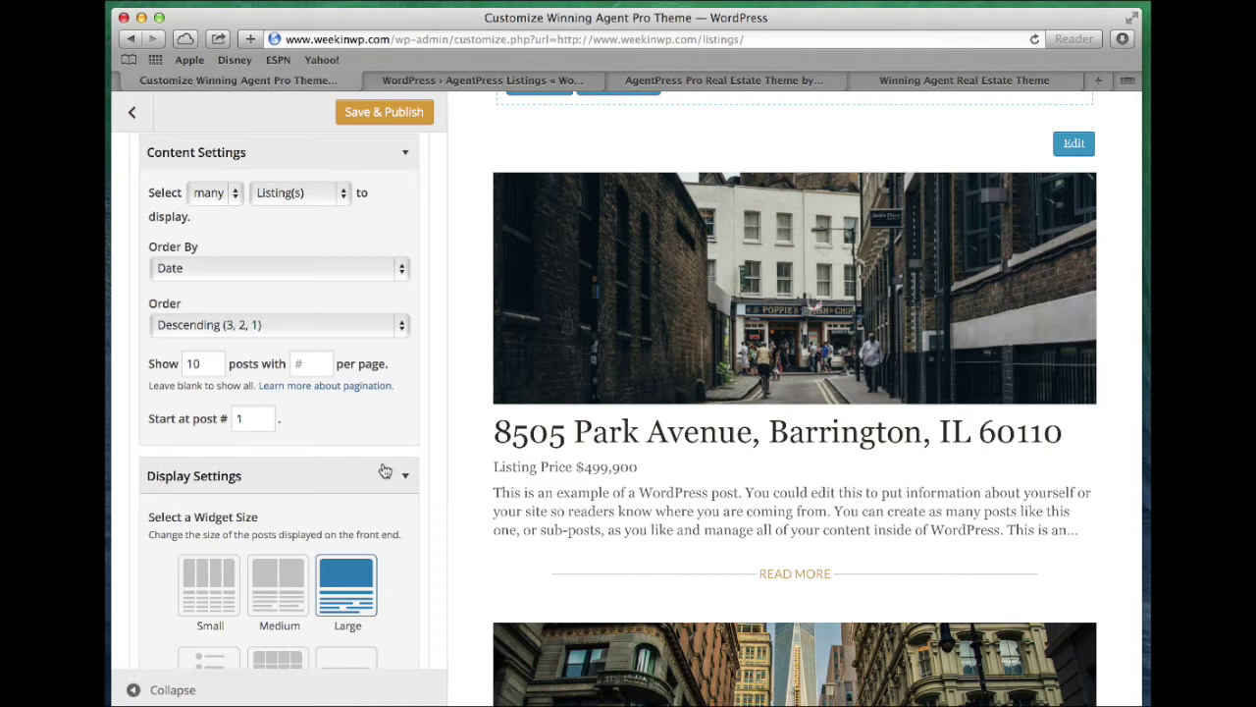
{"action": "scroll", "coordinate": [385, 472], "scroll_direction": "up", "scroll_amount": 3}
Set the Conductor widget title to 'Listings'.
{"action": "scroll", "coordinate": [280, 334], "scroll_direction": "up", "scroll_amount": 2}
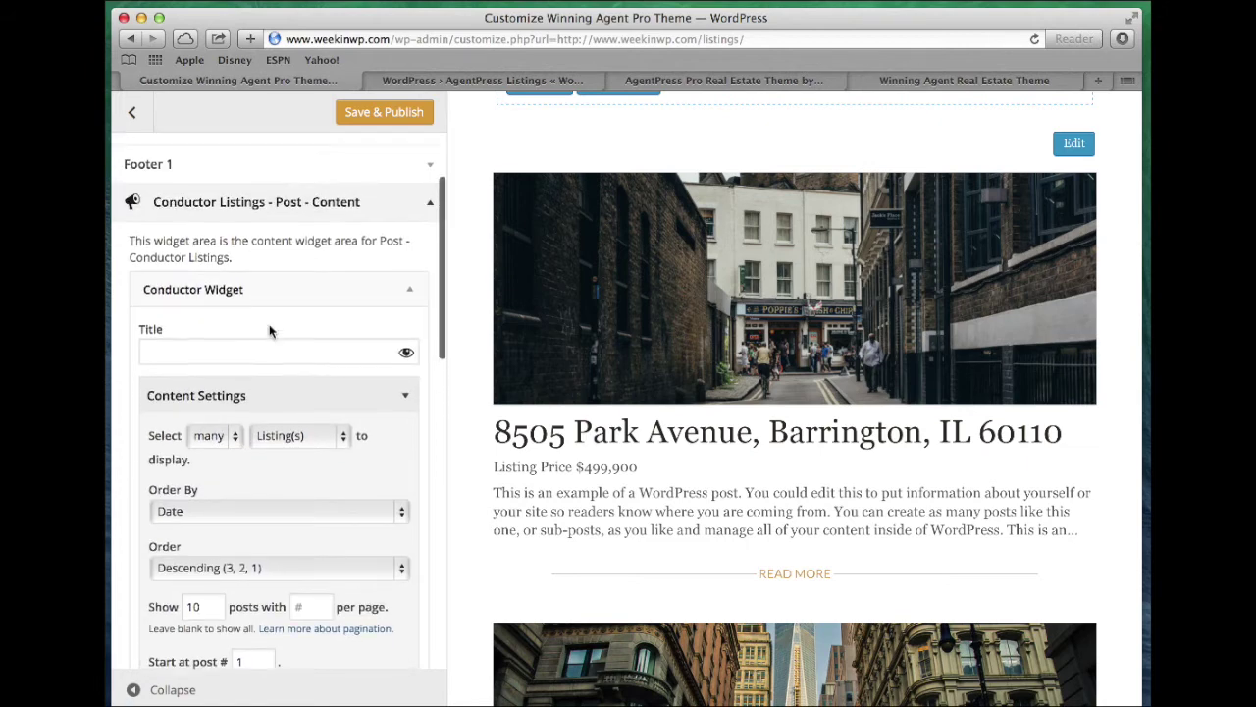
{"action": "scroll", "coordinate": [270, 332], "scroll_direction": "up", "scroll_amount": 2}
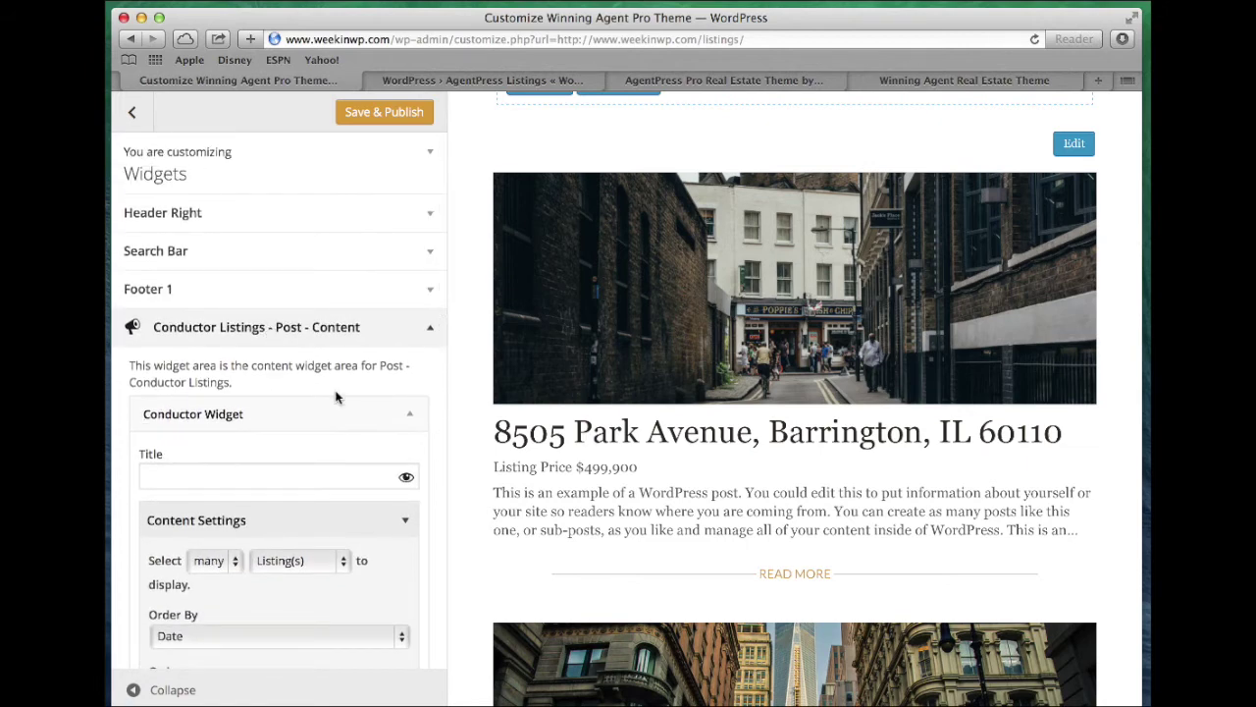
{"action": "left_click", "coordinate": [356, 418]}
{"action": "left_click", "coordinate": [408, 419]}
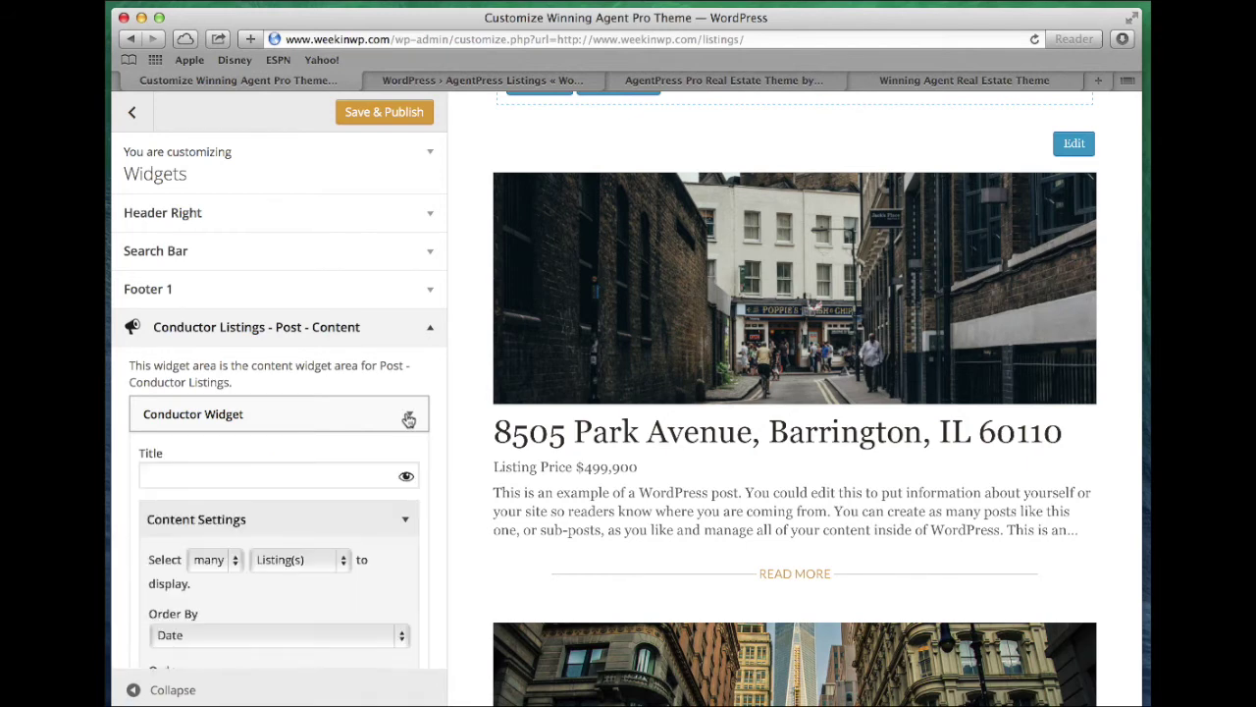
{"action": "left_click", "coordinate": [288, 484]}
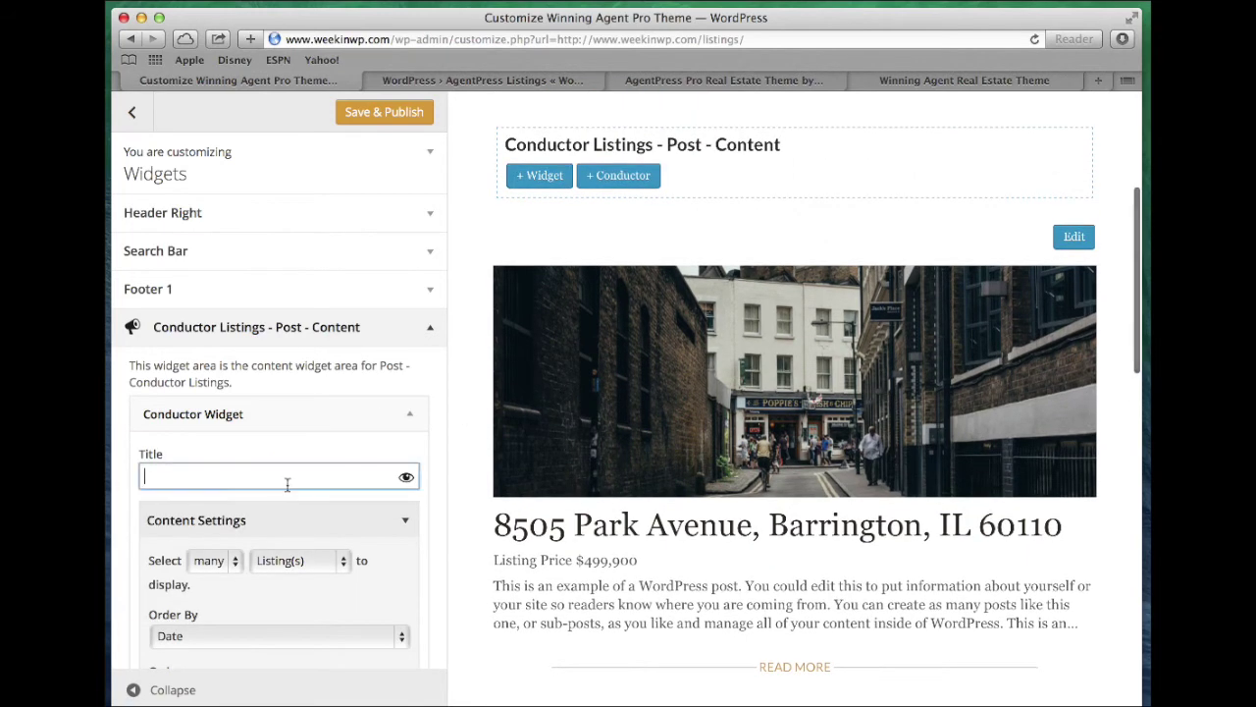
{"action": "type", "text": "Listings"}
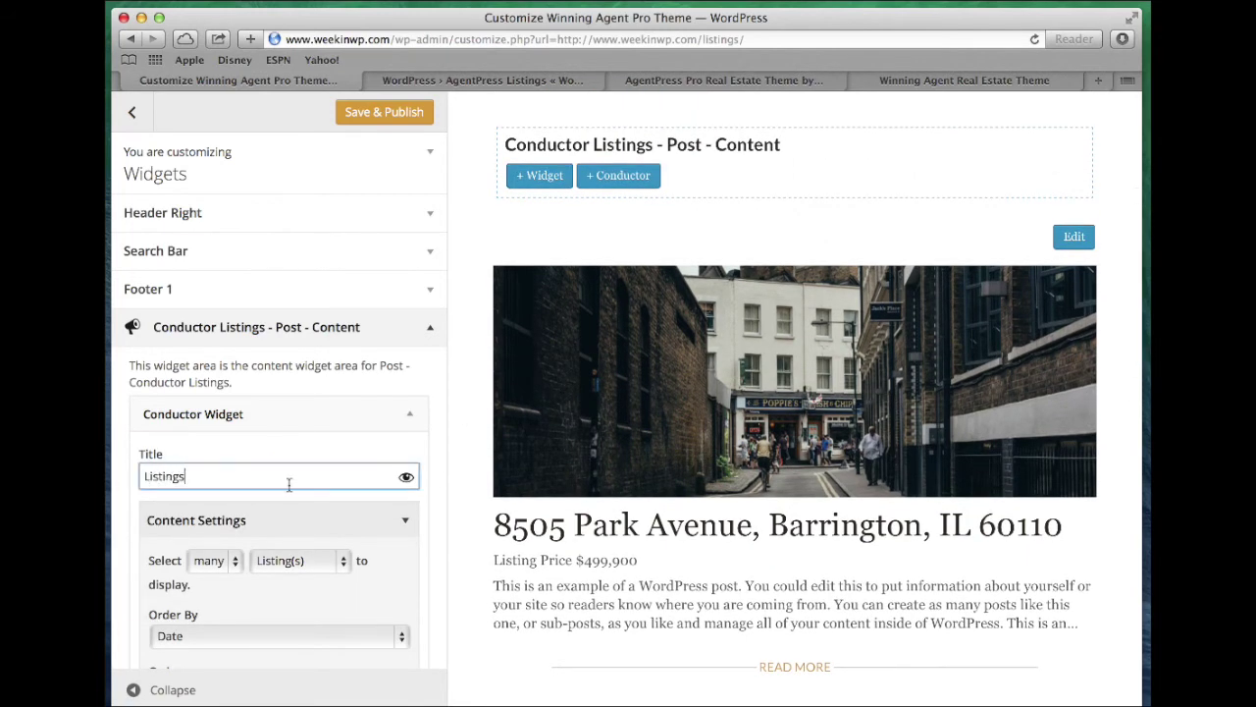
{"action": "left_click", "coordinate": [430, 469]}
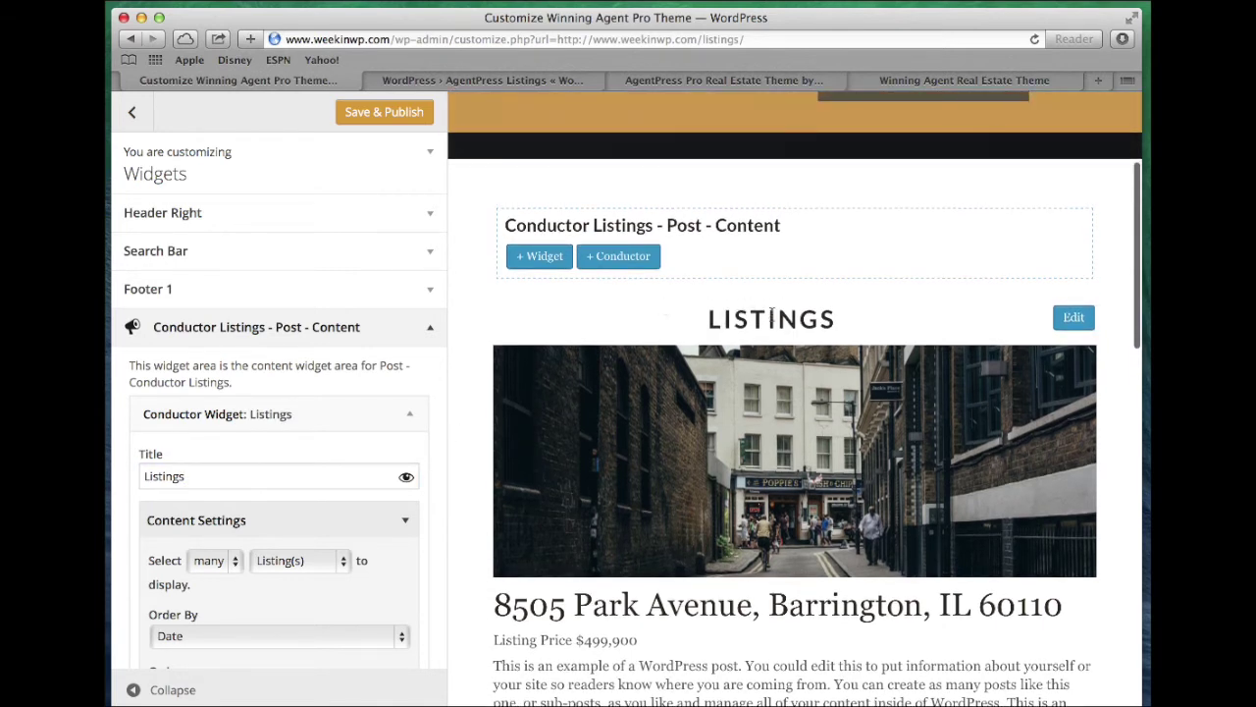
Keep the widget showing many items of the Listing(s) content type.
{"action": "scroll", "coordinate": [323, 448], "scroll_direction": "down", "scroll_amount": 3}
{"action": "scroll", "coordinate": [330, 471], "scroll_direction": "down", "scroll_amount": 2}
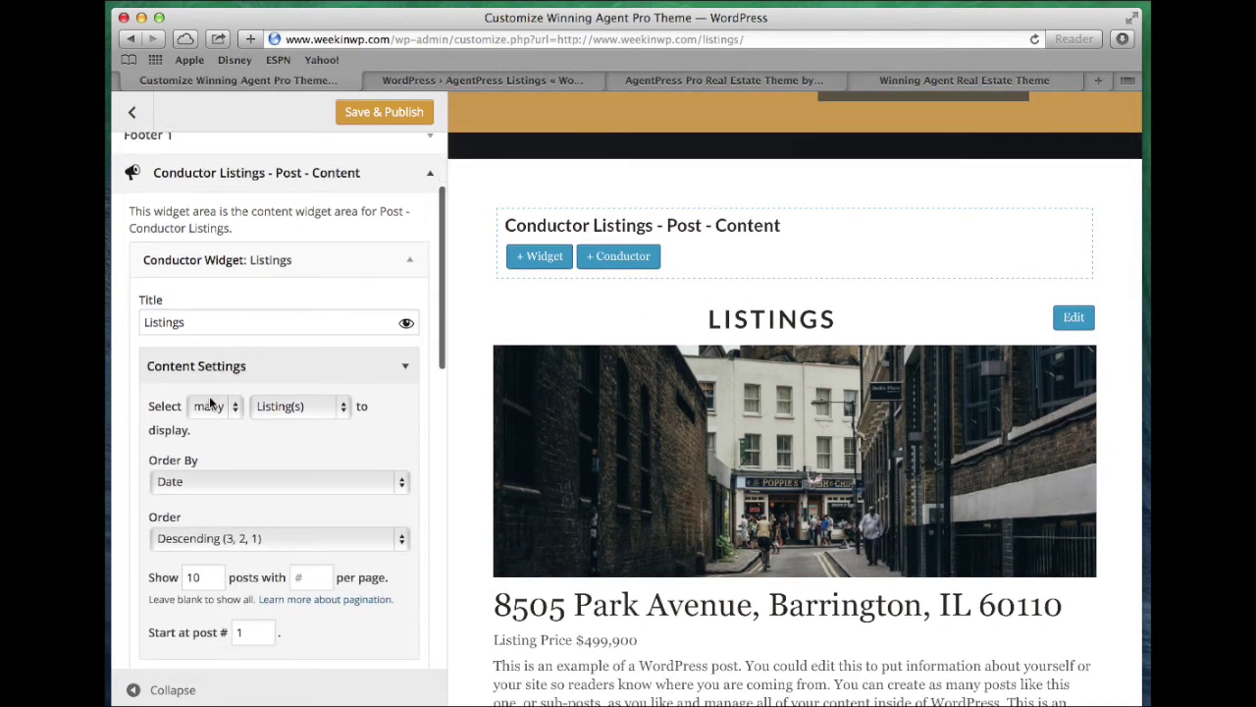
{"action": "left_click", "coordinate": [209, 405]}
{"action": "left_click", "coordinate": [209, 405]}
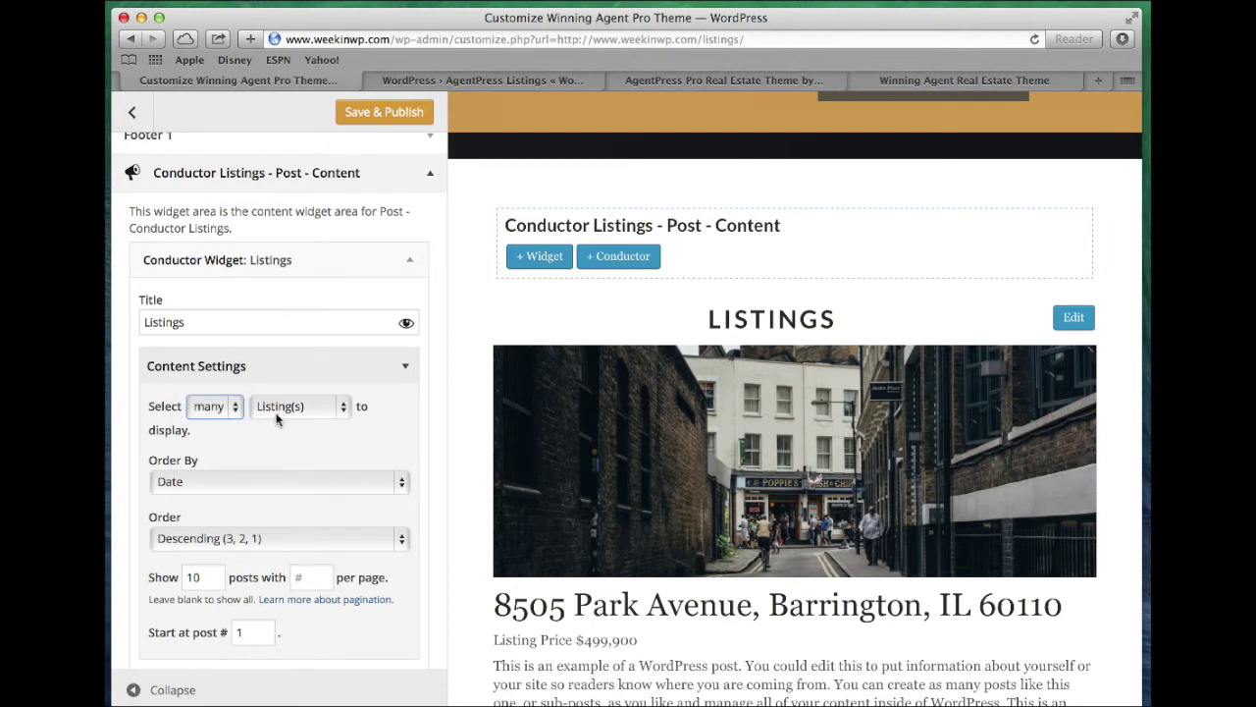
{"action": "left_click", "coordinate": [280, 410]}
{"action": "left_click", "coordinate": [319, 411]}
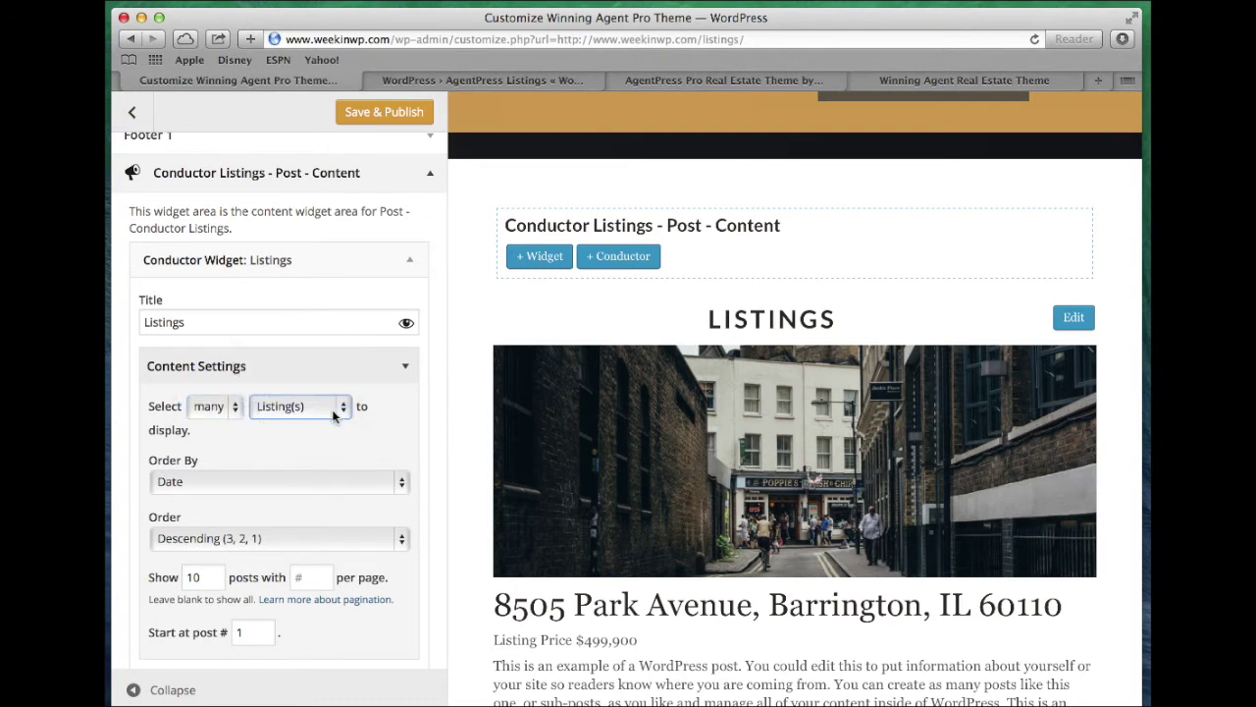
{"action": "left_click", "coordinate": [400, 431]}
Change the widget display size from small to medium.
{"action": "scroll", "coordinate": [430, 436], "scroll_direction": "down", "scroll_amount": 5}
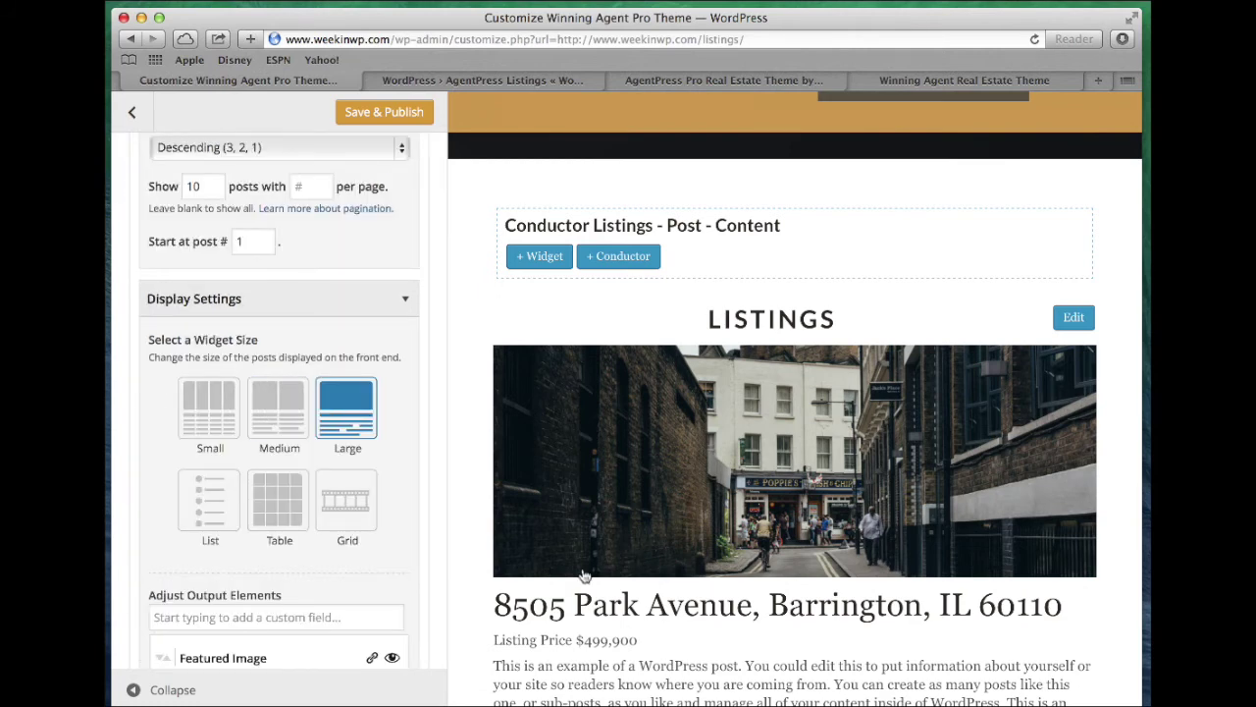
{"action": "left_click", "coordinate": [210, 431]}
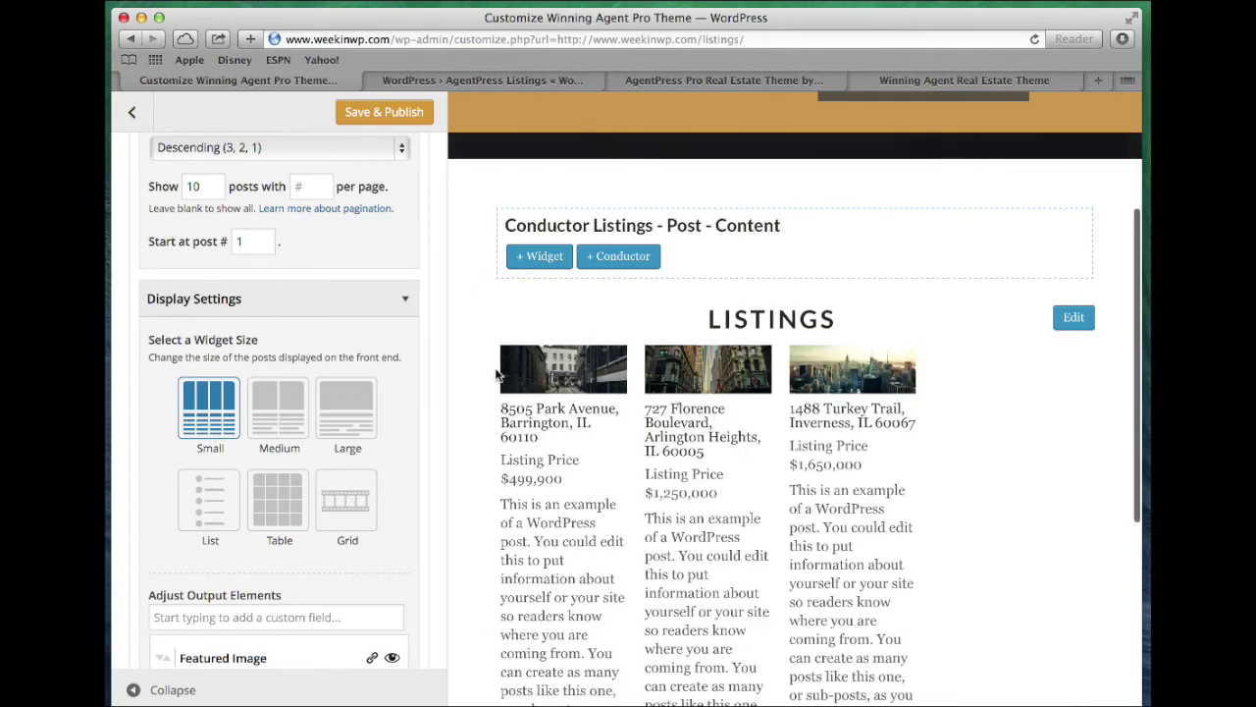
{"action": "scroll", "coordinate": [566, 485], "scroll_direction": "down", "scroll_amount": 1}
{"action": "left_click", "coordinate": [291, 432]}
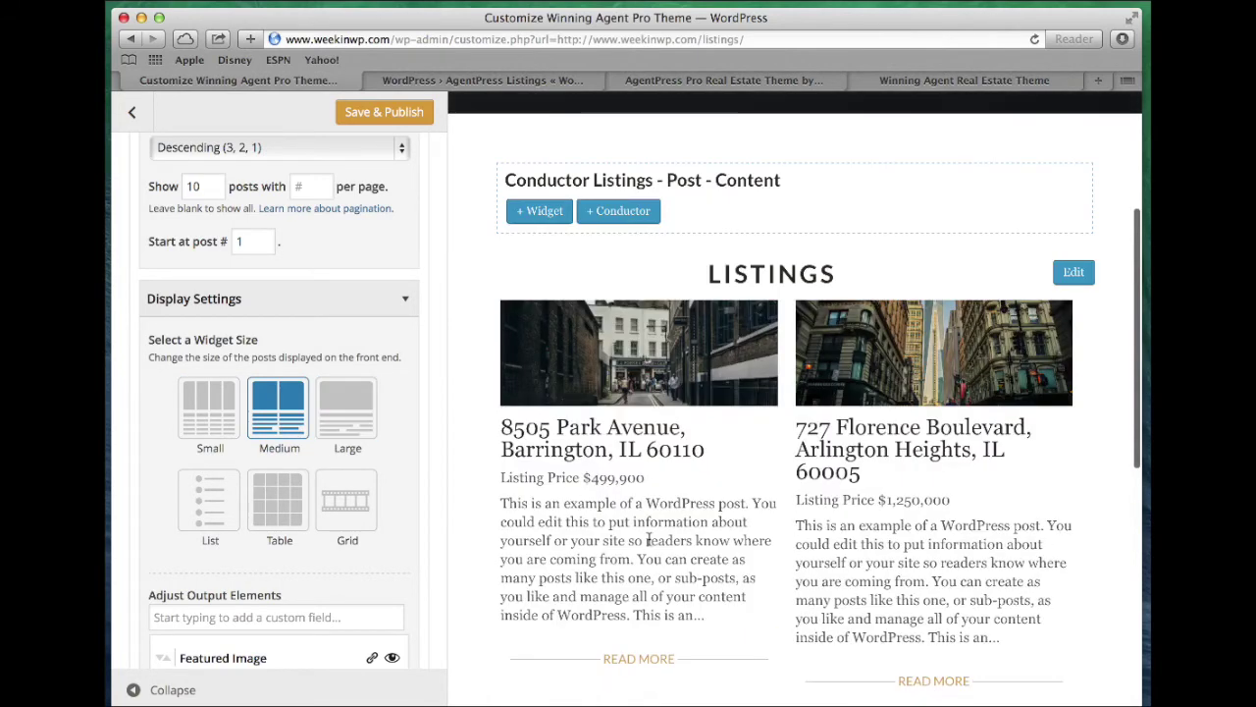
{"action": "scroll", "coordinate": [346, 506], "scroll_direction": "down", "scroll_amount": 4}
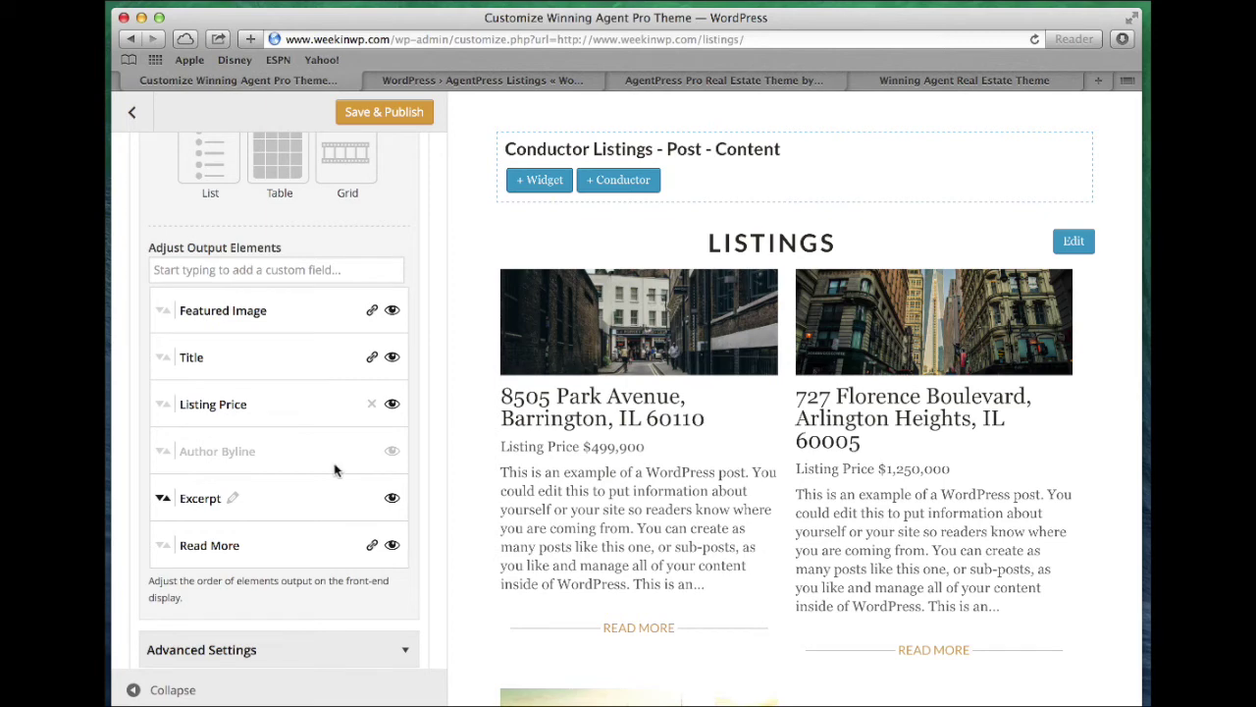
{"action": "scroll", "coordinate": [334, 470], "scroll_direction": "up", "scroll_amount": 1}
{"action": "scroll", "coordinate": [333, 461], "scroll_direction": "up", "scroll_amount": 2}
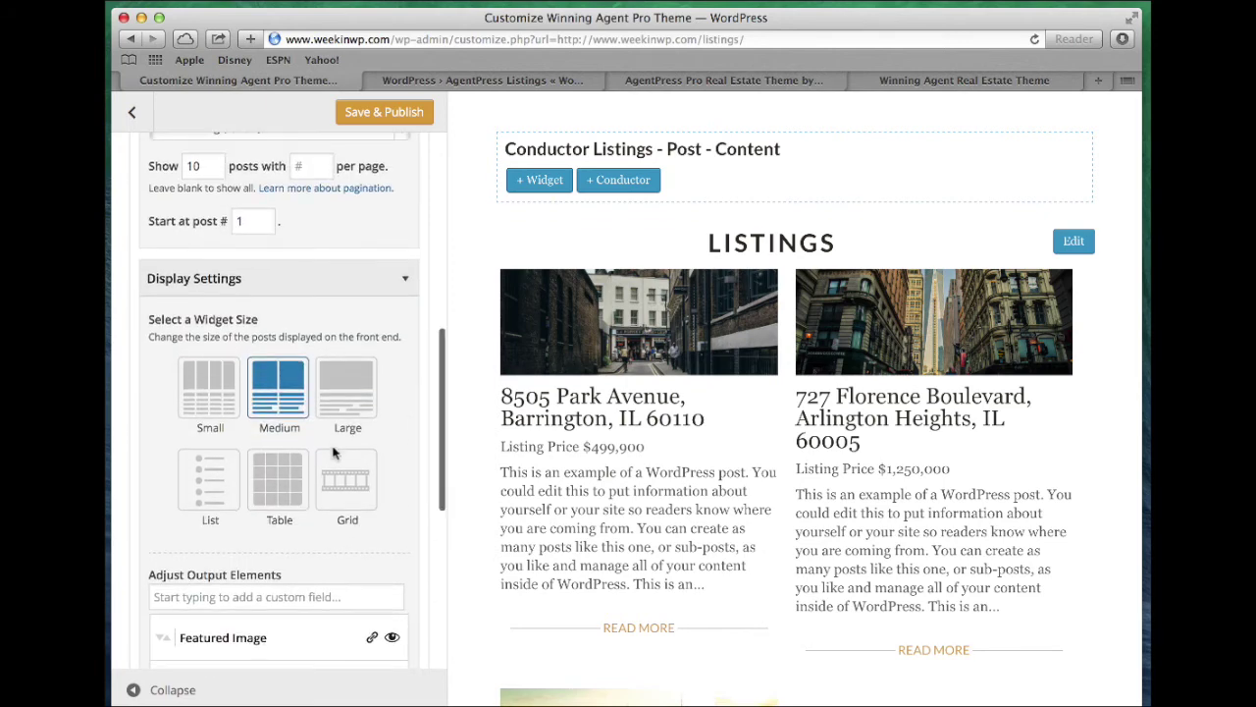
{"action": "scroll", "coordinate": [333, 452], "scroll_direction": "down", "scroll_amount": 3}
Add the AgentPress: Bedrooms custom field to the listing output.
{"action": "left_click", "coordinate": [212, 369]}
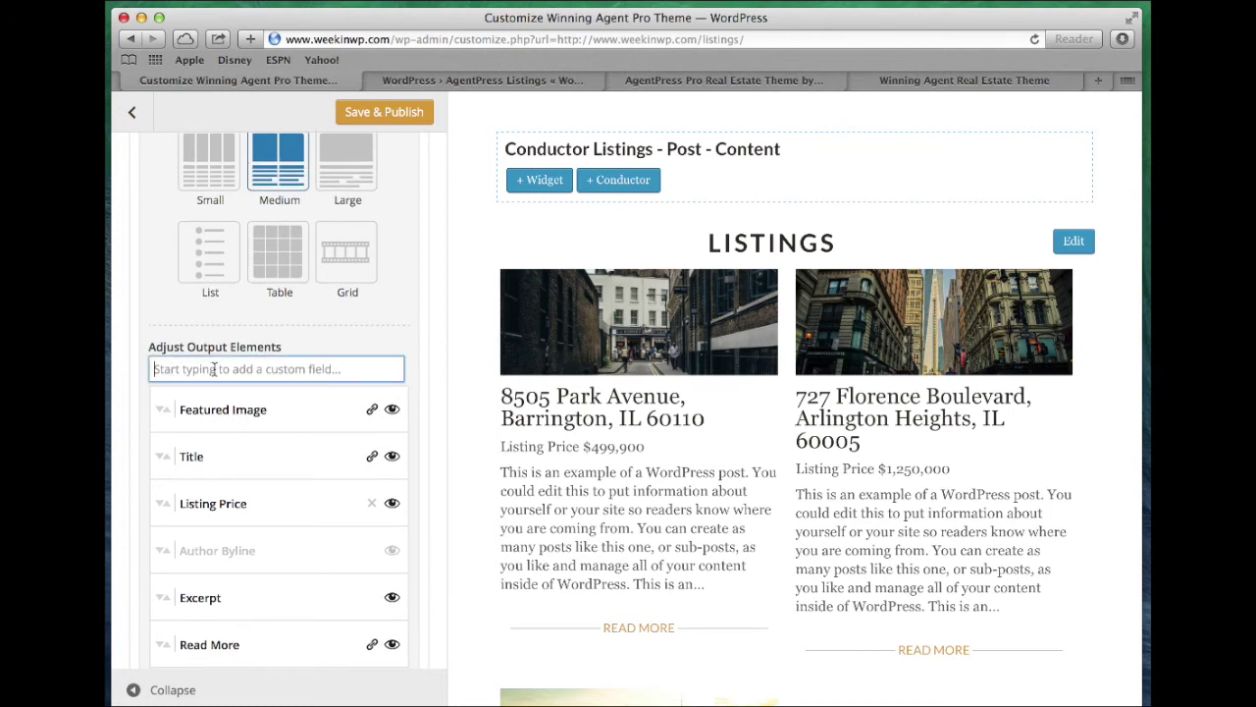
{"action": "type", "text": "Lis"}
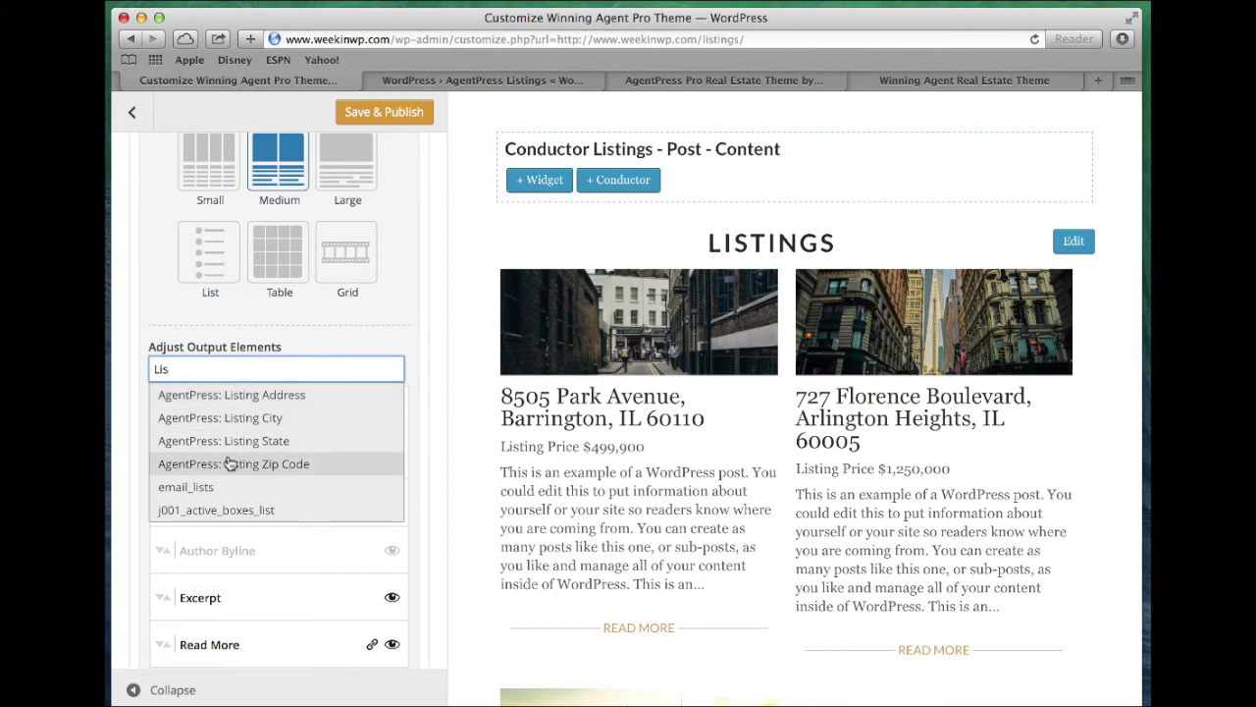
{"action": "key", "text": "BackSpace"}
{"action": "key", "text": "BackSpace"}
{"action": "key", "text": "BackSpace"}
{"action": "type", "text": "Agent"}
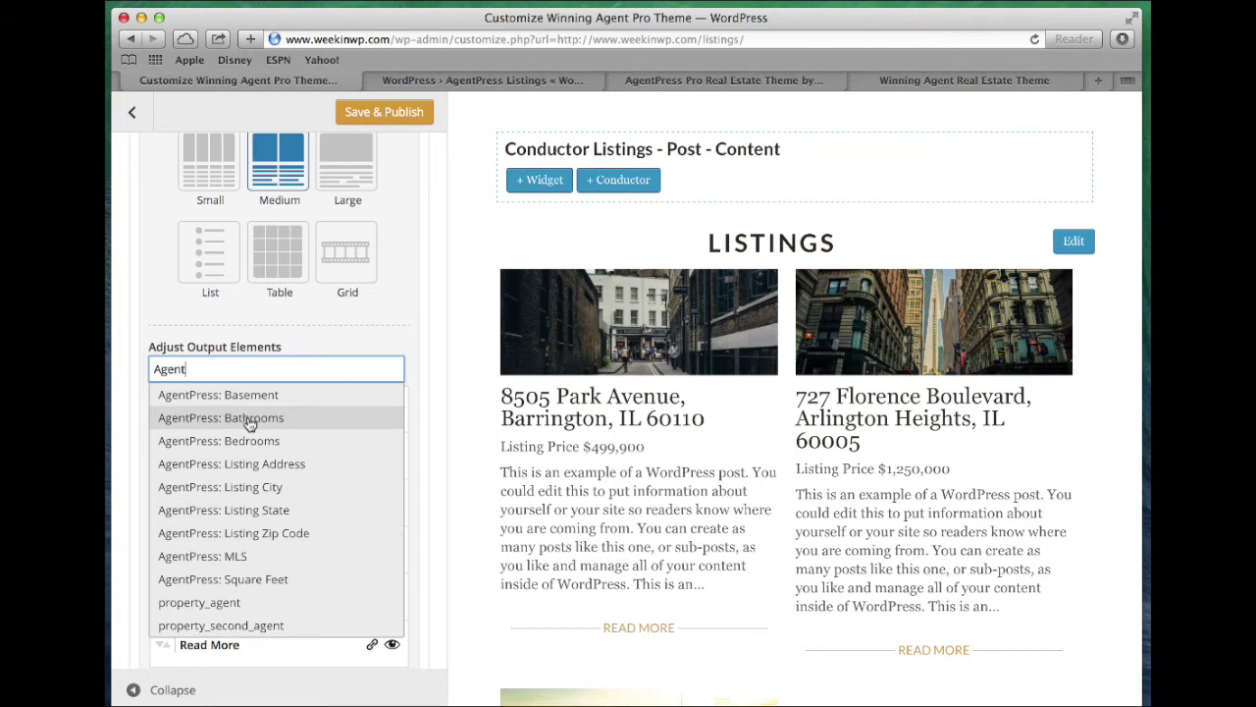
{"action": "left_click", "coordinate": [240, 442]}
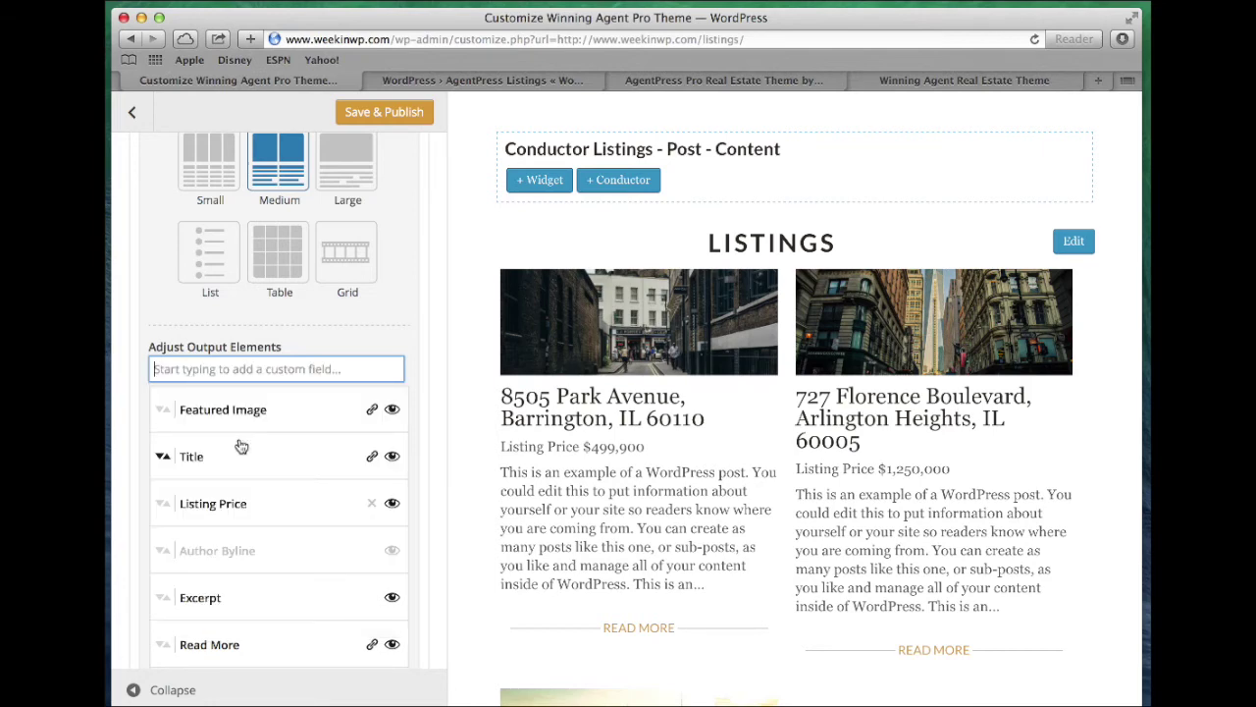
Hide the excerpt and move Bedrooms directly below Listing Price.
{"action": "scroll", "coordinate": [242, 447], "scroll_direction": "down", "scroll_amount": 5}
{"action": "left_click", "coordinate": [392, 356]}
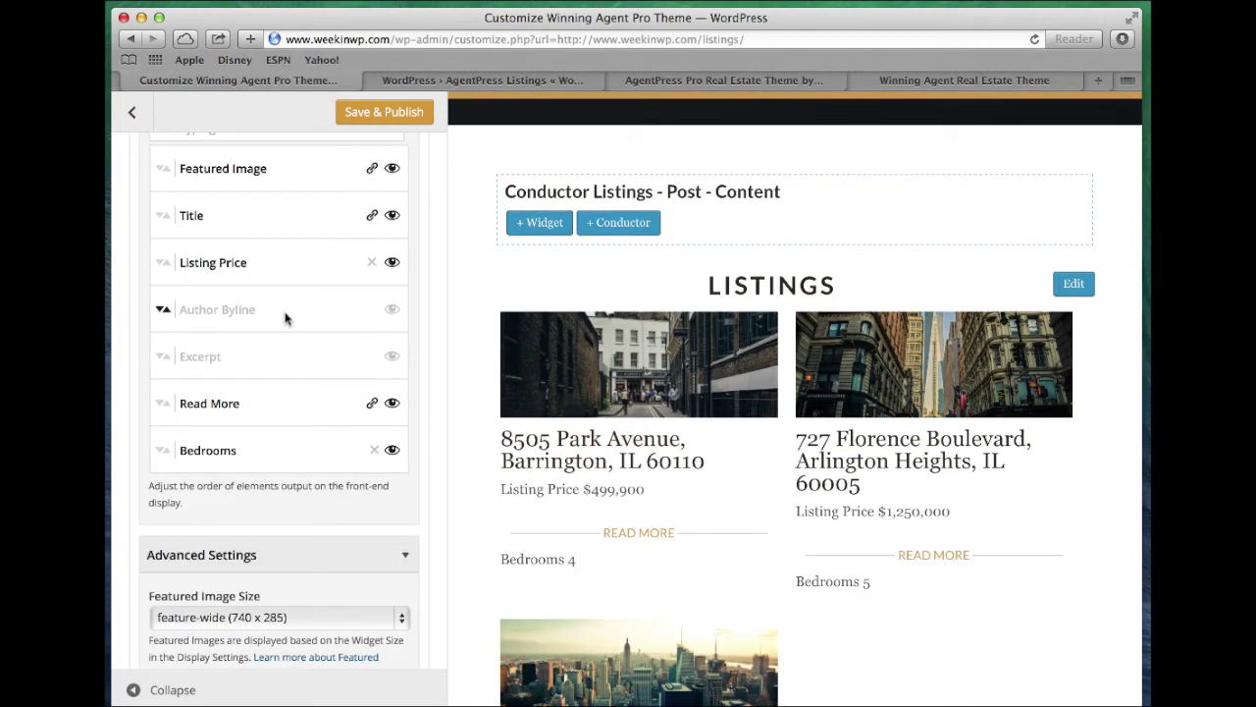
{"action": "left_click_drag", "start_coordinate": [165, 449], "coordinate": [186, 314]}
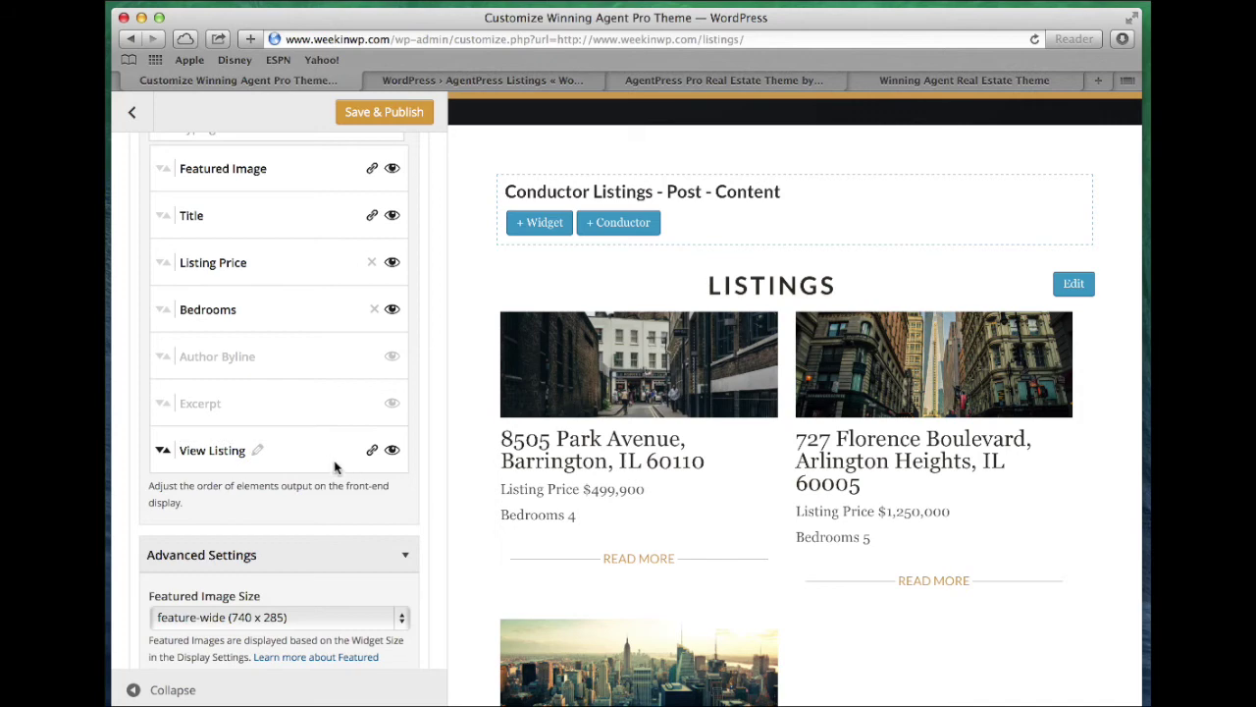
{"action": "scroll", "coordinate": [742, 570], "scroll_direction": "down", "scroll_amount": 2}
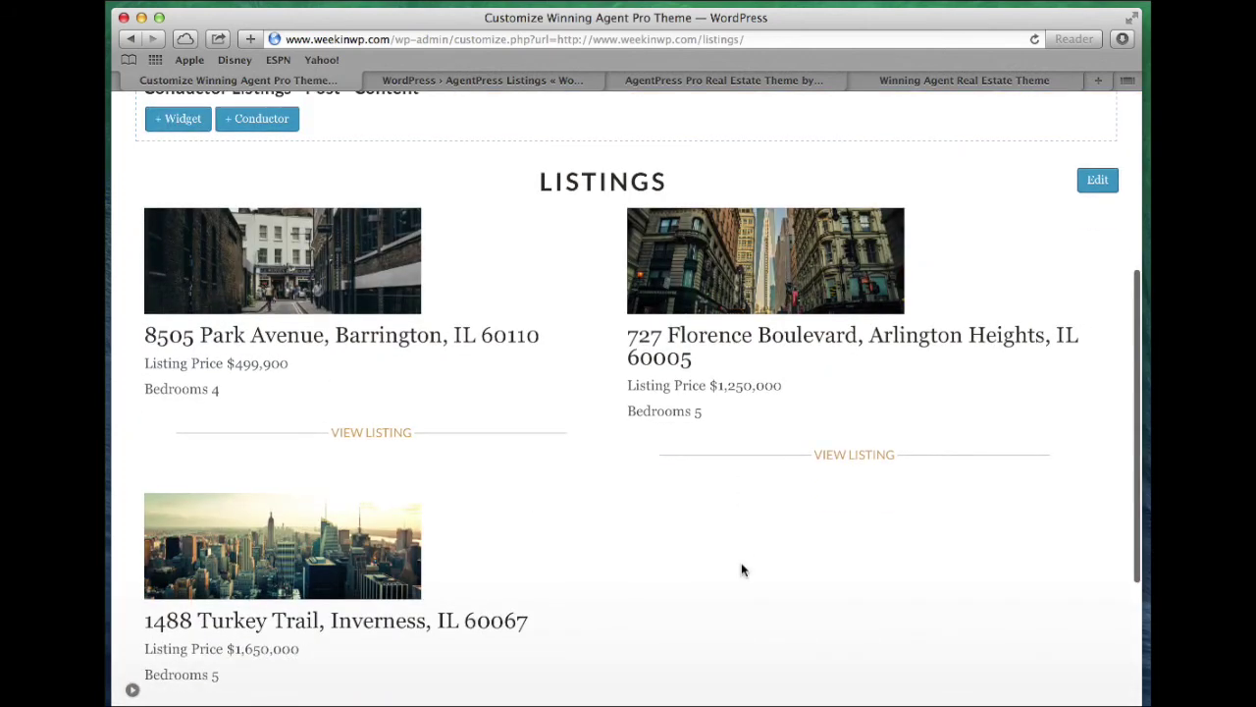
{"action": "scroll", "coordinate": [755, 540], "scroll_direction": "down", "scroll_amount": 2}
{"action": "scroll", "coordinate": [861, 367], "scroll_direction": "up", "scroll_amount": 3}
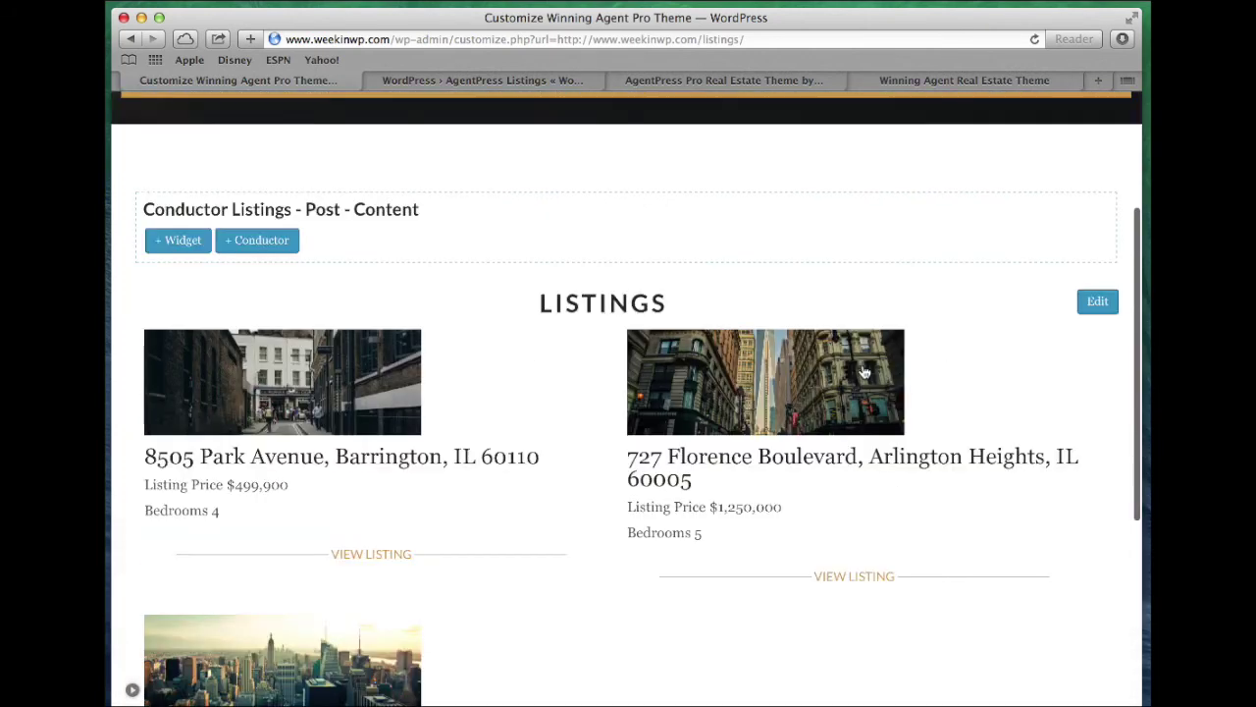
{"action": "scroll", "coordinate": [861, 370], "scroll_direction": "up", "scroll_amount": 2}
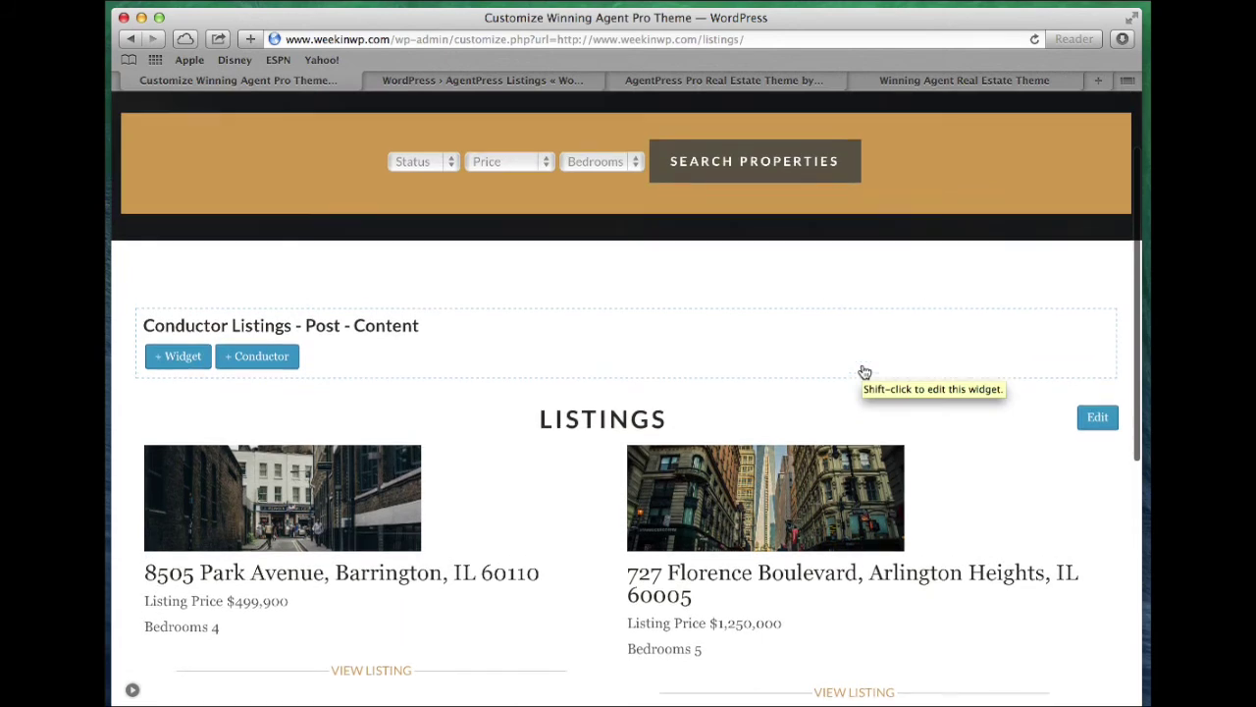
{"action": "left_click", "coordinate": [132, 690]}
{"action": "scroll", "coordinate": [222, 252], "scroll_direction": "up", "scroll_amount": 5}
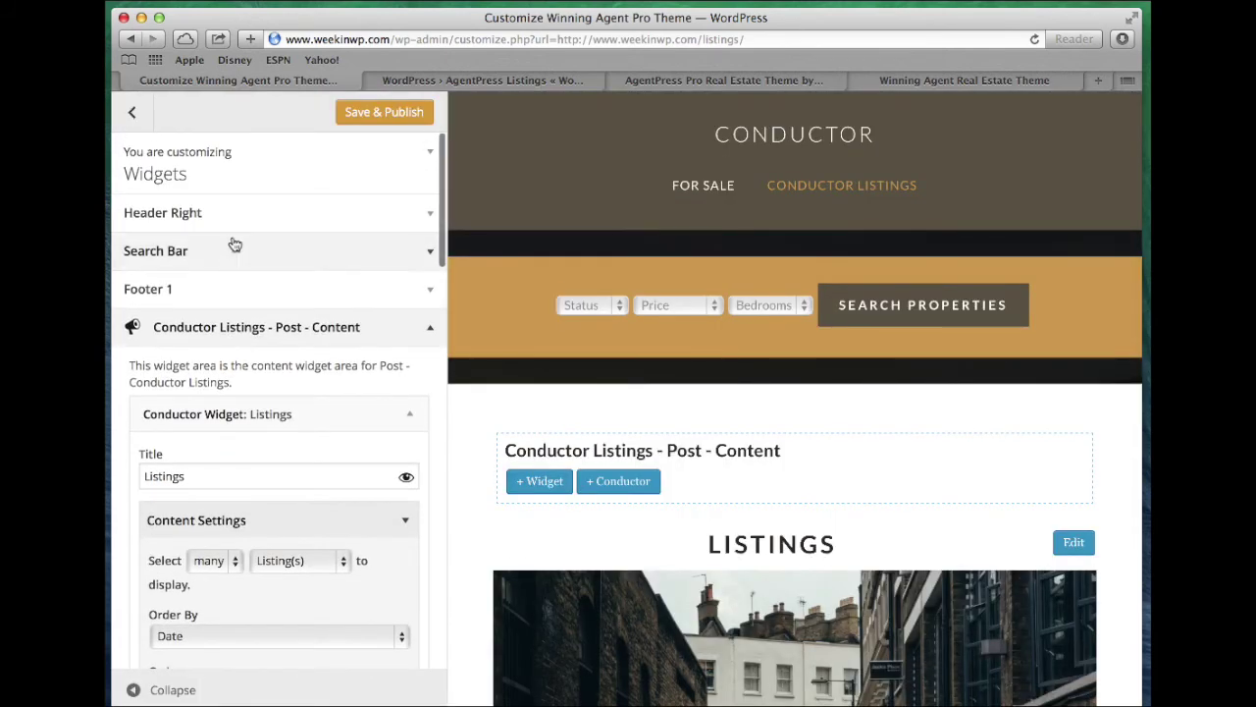
Choose the content-with-sidebar layout in Conductor Layouts after briefly trying full width.
{"action": "left_click", "coordinate": [132, 112]}
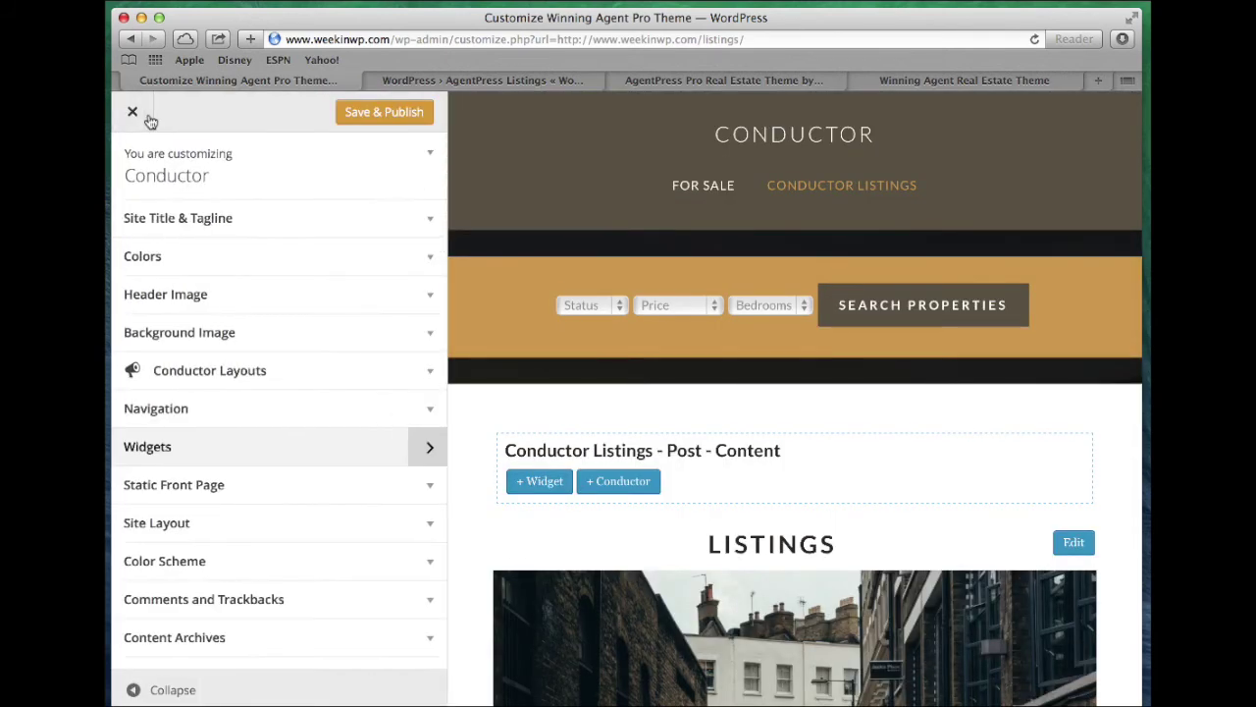
{"action": "left_click", "coordinate": [321, 377]}
{"action": "scroll", "coordinate": [297, 569], "scroll_direction": "down", "scroll_amount": 1}
{"action": "left_click", "coordinate": [301, 518]}
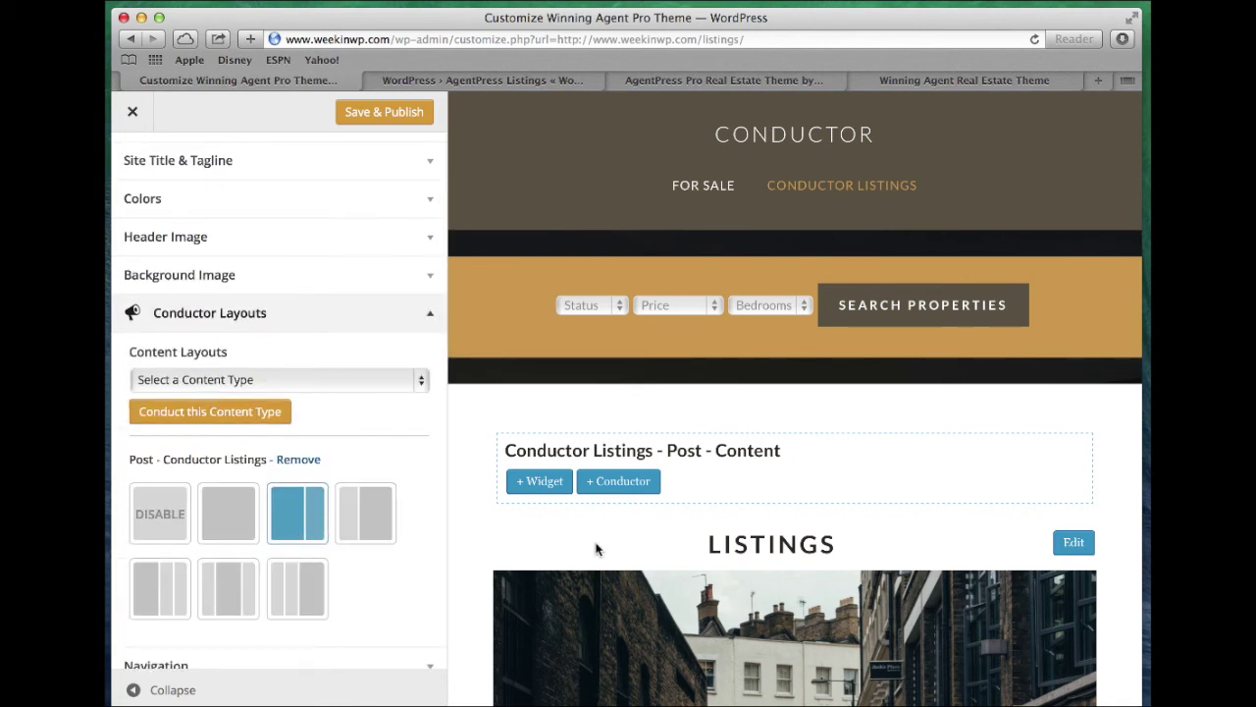
{"action": "scroll", "coordinate": [795, 561], "scroll_direction": "down", "scroll_amount": 3}
{"action": "scroll", "coordinate": [785, 555], "scroll_direction": "down", "scroll_amount": 3}
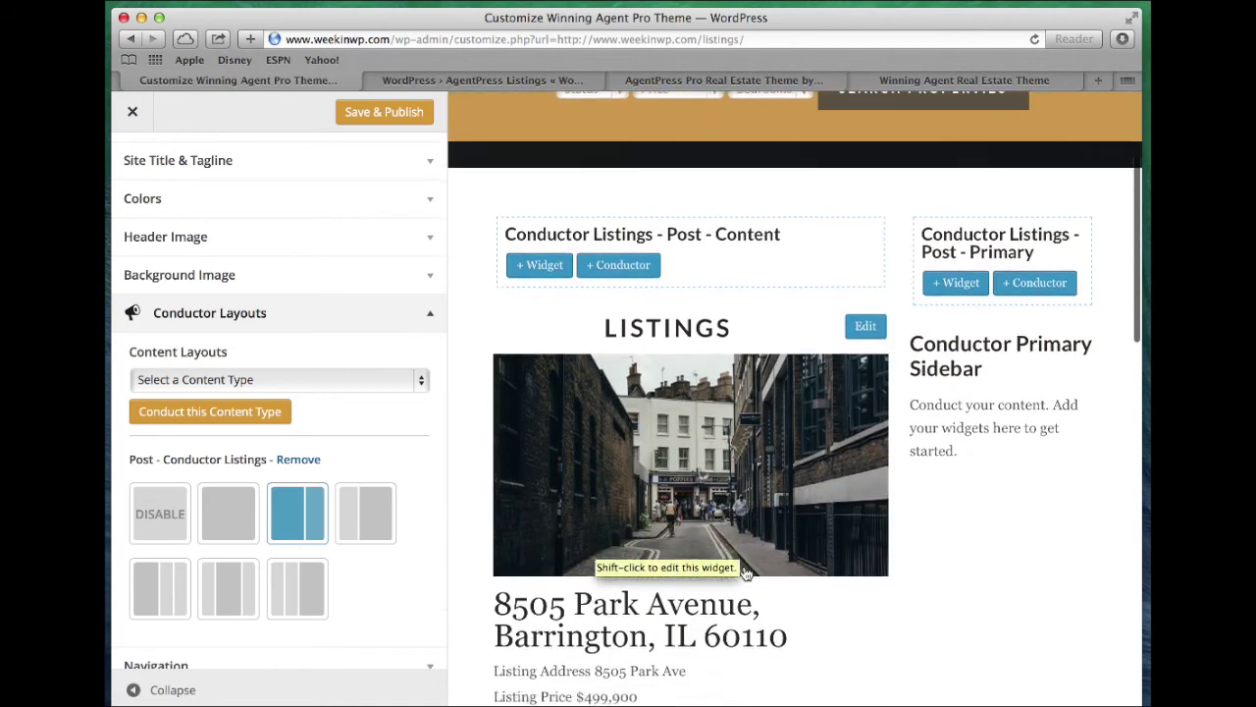
{"action": "scroll", "coordinate": [995, 359], "scroll_direction": "down", "scroll_amount": 2}
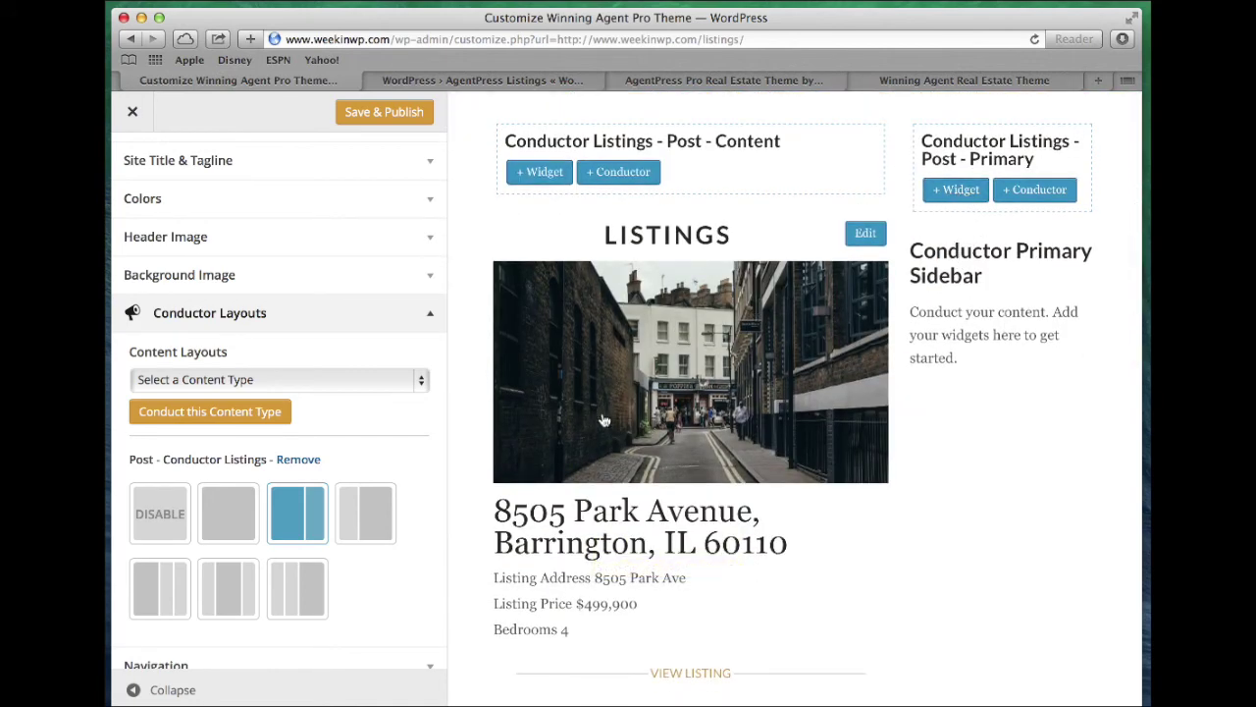
{"action": "left_click", "coordinate": [212, 523]}
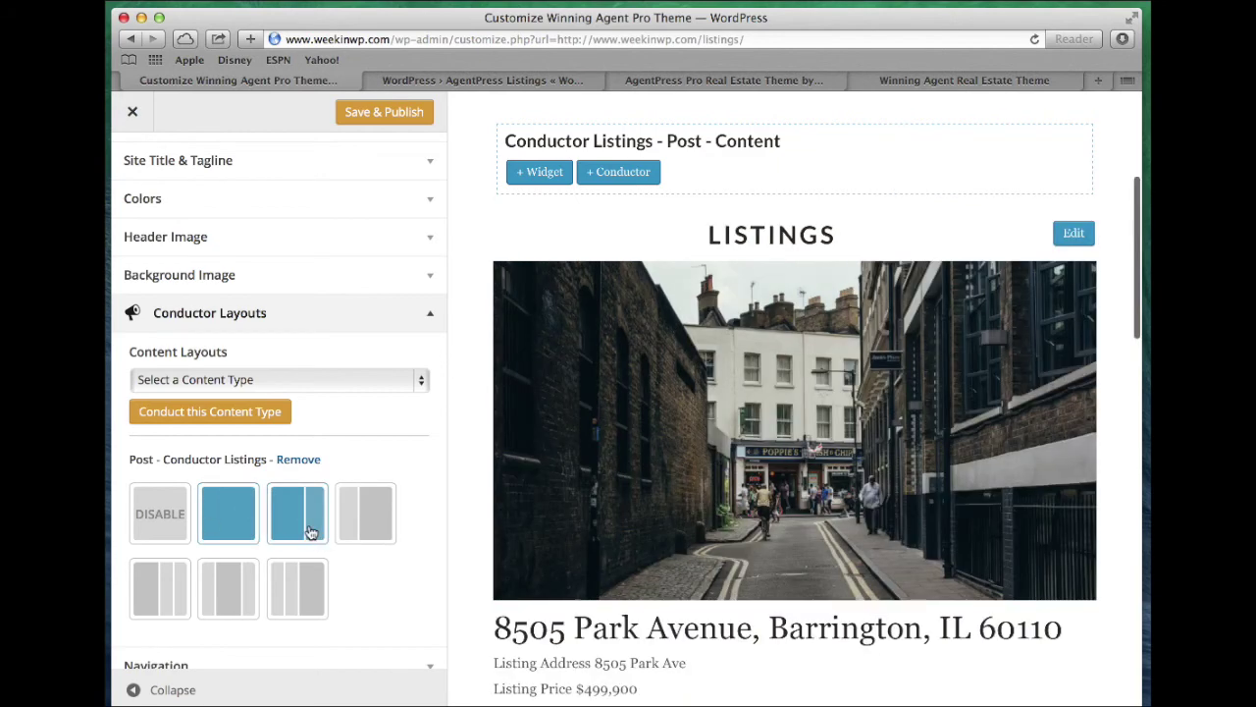
{"action": "left_click", "coordinate": [305, 532]}
Preview the page full width to check the Contact Us form in the sidebar.
{"action": "left_click", "coordinate": [173, 689]}
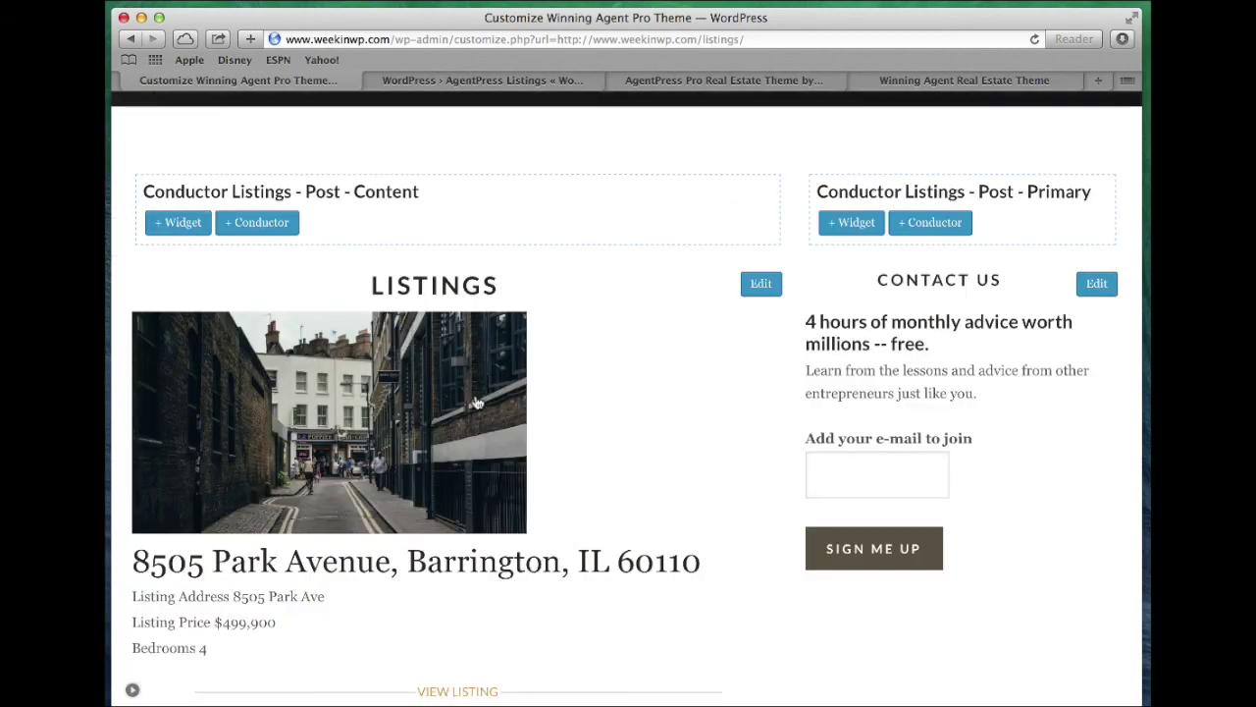
{"action": "scroll", "coordinate": [491, 412], "scroll_direction": "down", "scroll_amount": 3}
{"action": "scroll", "coordinate": [487, 420], "scroll_direction": "down", "scroll_amount": 3}
{"action": "scroll", "coordinate": [488, 420], "scroll_direction": "down", "scroll_amount": 2}
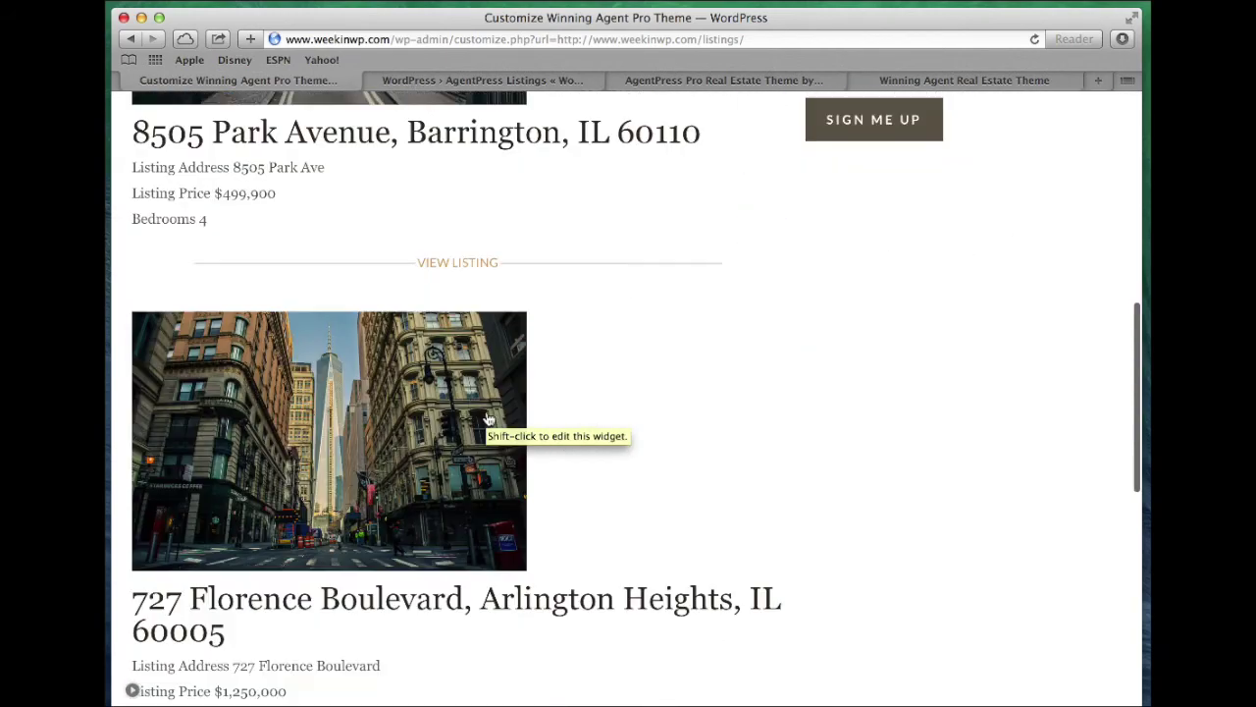
{"action": "scroll", "coordinate": [488, 420], "scroll_direction": "down", "scroll_amount": 5}
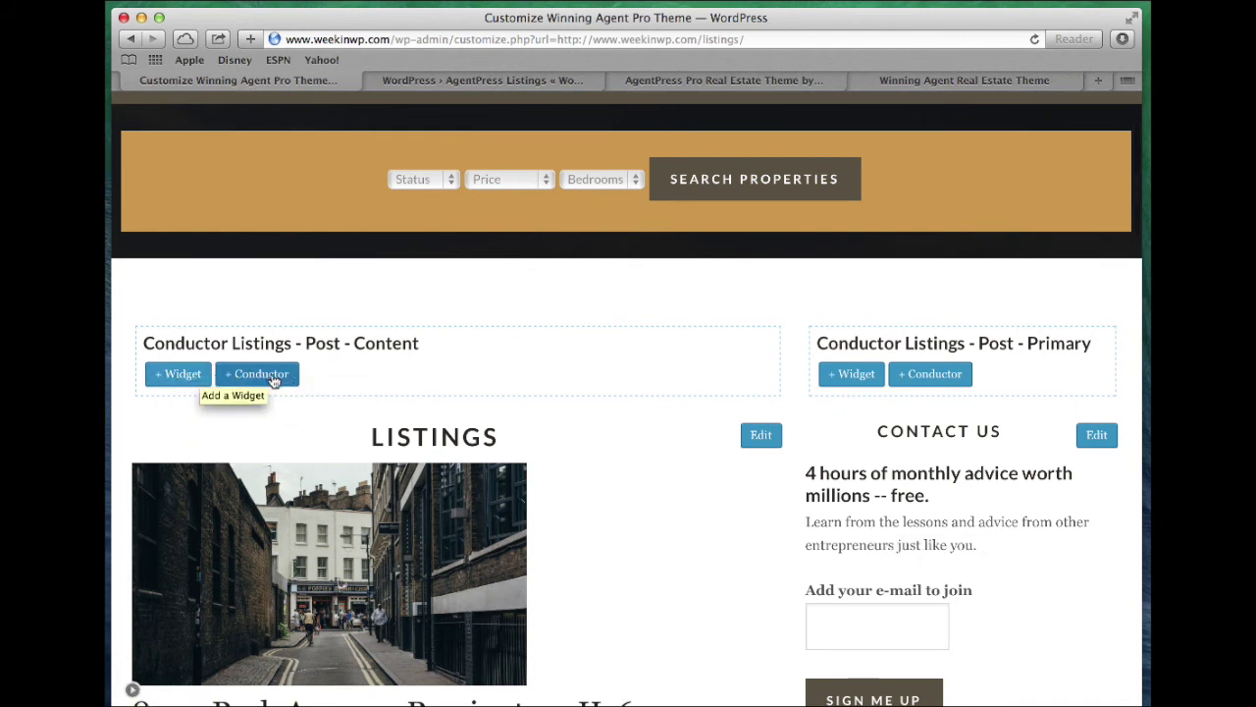
{"action": "left_click", "coordinate": [134, 690]}
Save & Publish, then scroll through the live Conductor Listings page.
{"action": "left_click", "coordinate": [404, 119]}
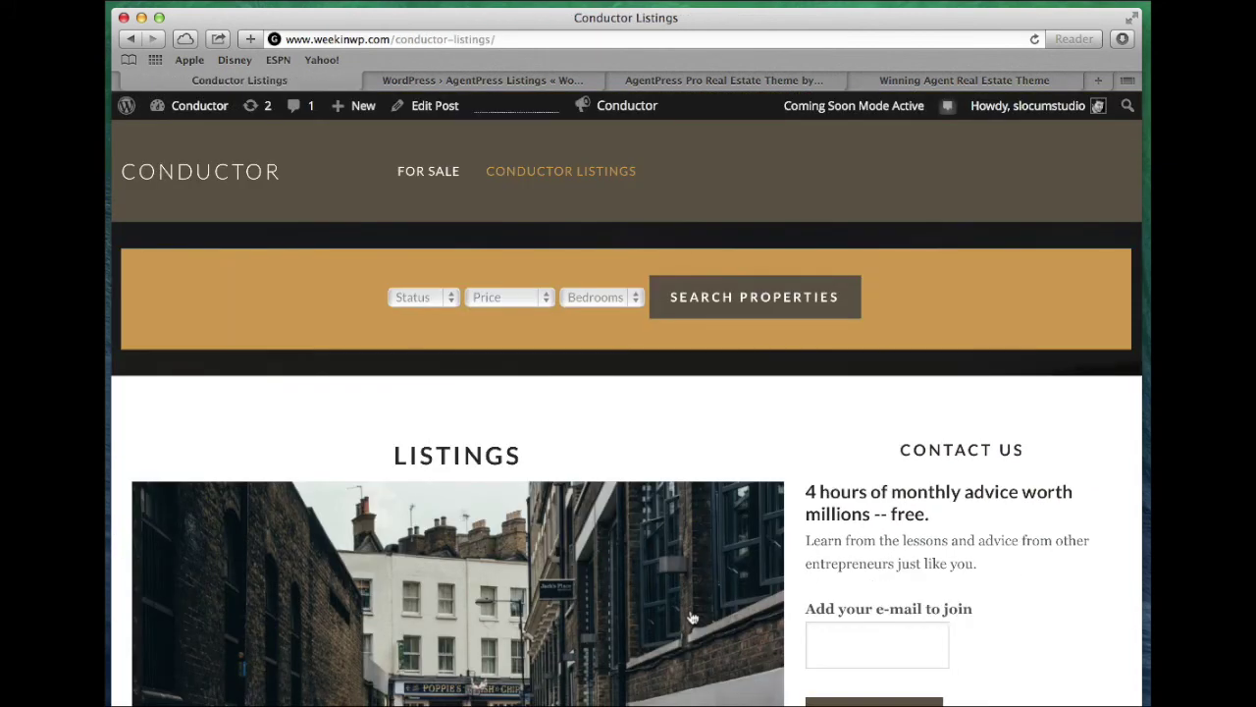
{"action": "scroll", "coordinate": [692, 617], "scroll_direction": "down", "scroll_amount": 3}
{"action": "scroll", "coordinate": [692, 617], "scroll_direction": "down", "scroll_amount": 2}
{"action": "scroll", "coordinate": [692, 617], "scroll_direction": "down", "scroll_amount": 1}
{"action": "scroll", "coordinate": [692, 618], "scroll_direction": "down", "scroll_amount": 1}
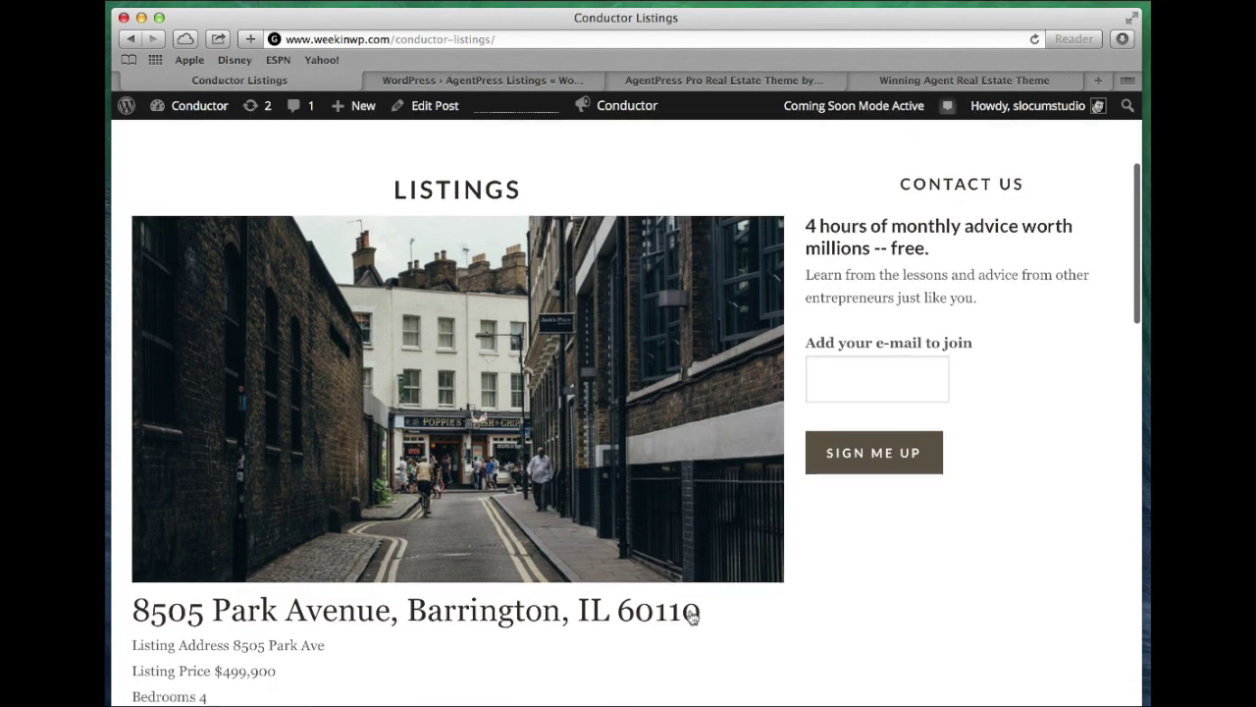
{"action": "scroll", "coordinate": [692, 617], "scroll_direction": "down", "scroll_amount": 2}
{"action": "scroll", "coordinate": [690, 614], "scroll_direction": "up", "scroll_amount": 3}
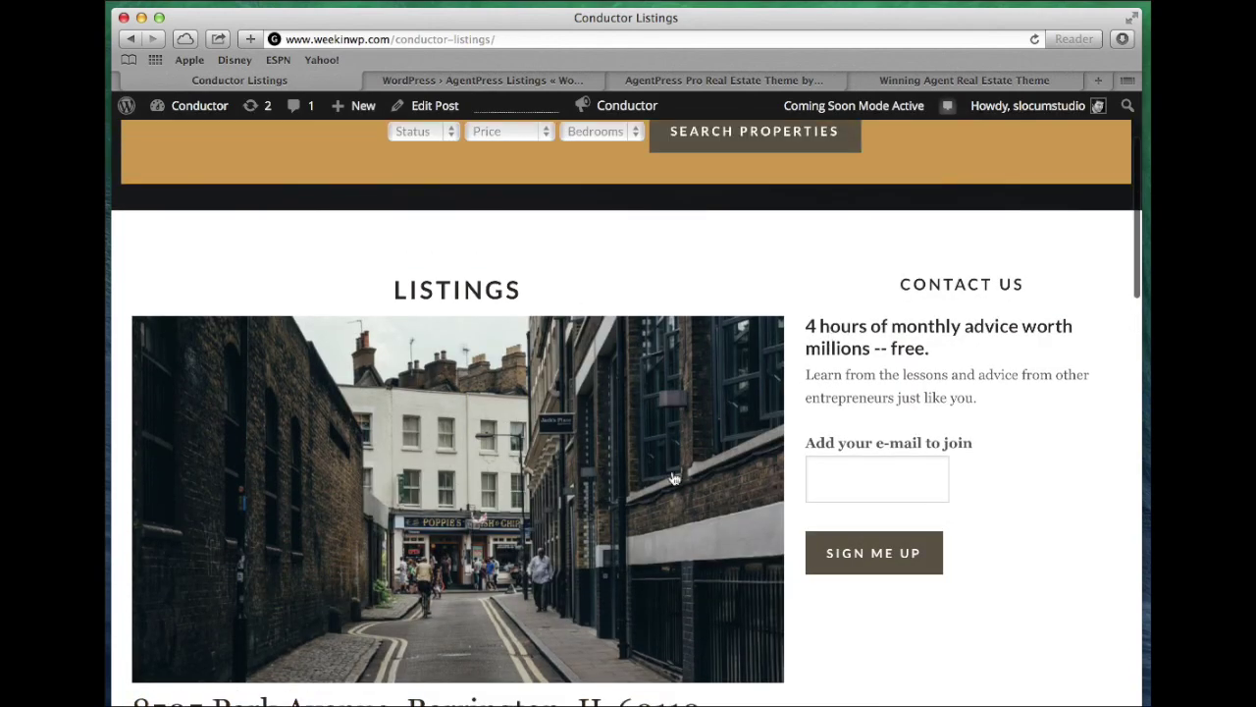
{"action": "scroll", "coordinate": [673, 478], "scroll_direction": "down", "scroll_amount": 4}
{"action": "scroll", "coordinate": [674, 478], "scroll_direction": "down", "scroll_amount": 4}
{"action": "scroll", "coordinate": [673, 478], "scroll_direction": "down", "scroll_amount": 1}
{"action": "scroll", "coordinate": [673, 478], "scroll_direction": "down", "scroll_amount": 6}
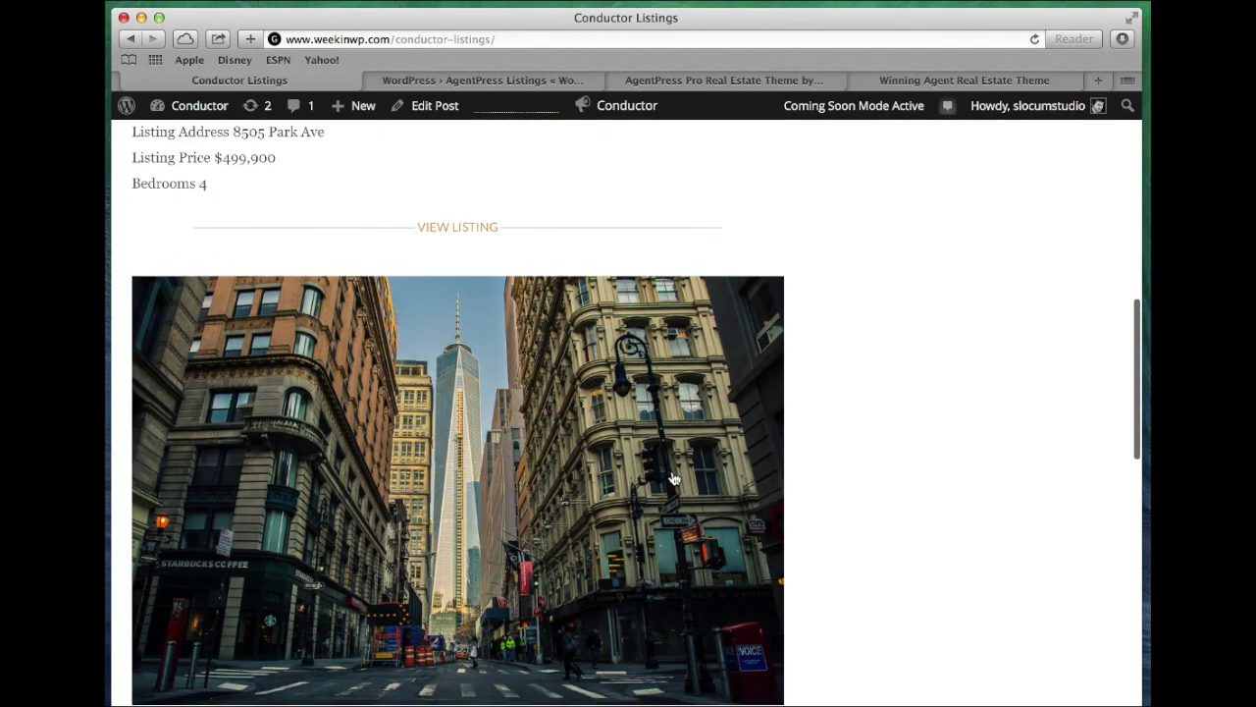
{"action": "scroll", "coordinate": [674, 478], "scroll_direction": "down", "scroll_amount": 6}
{"action": "scroll", "coordinate": [442, 598], "scroll_direction": "down", "scroll_amount": 2}
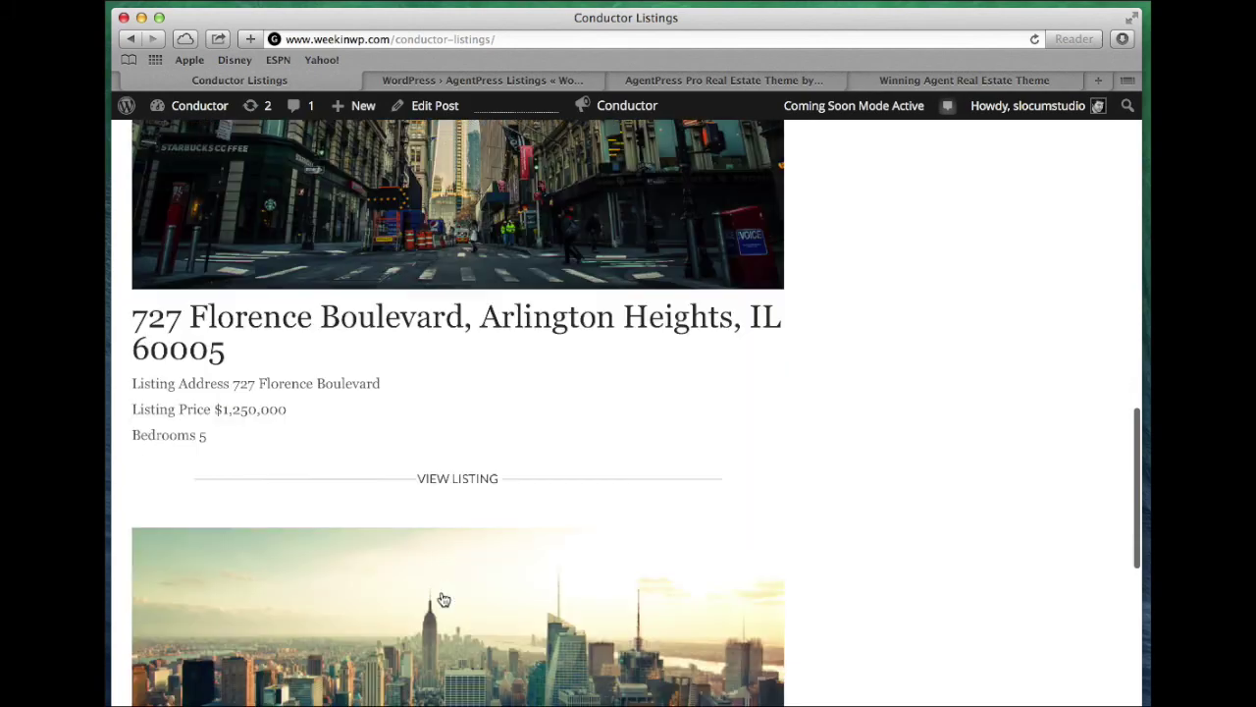